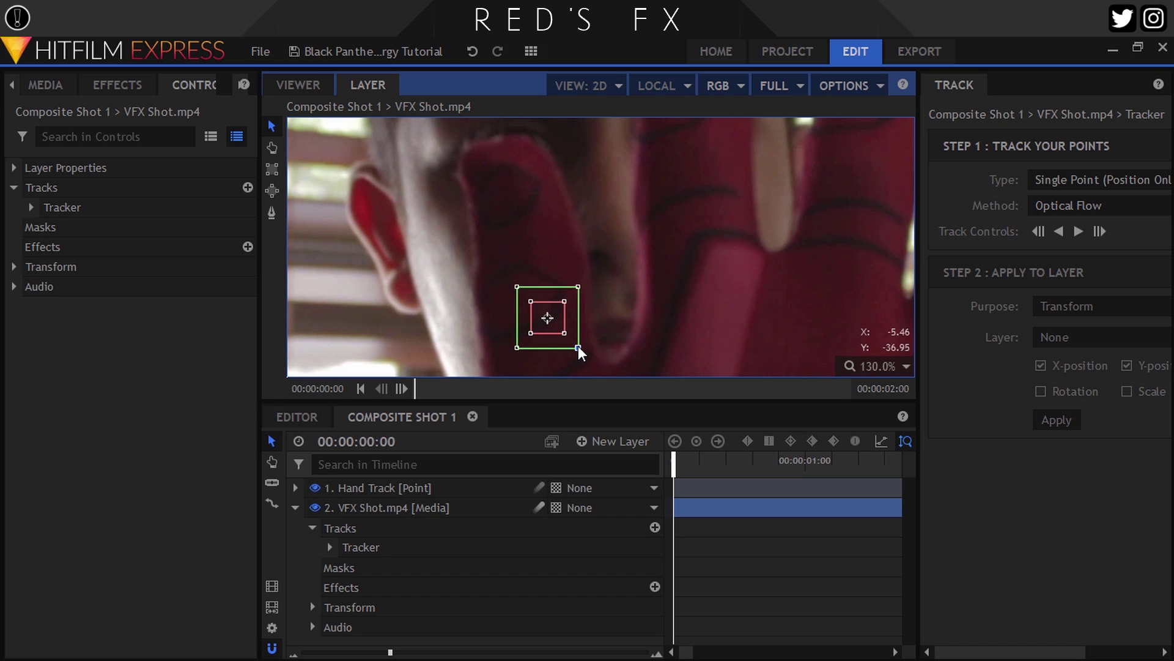
Track the single point on the glove forward through VFX Shot.mp4 and apply its X and Y position to the Hand Track layer.
{"action": "left_click", "coordinate": [1078, 231]}
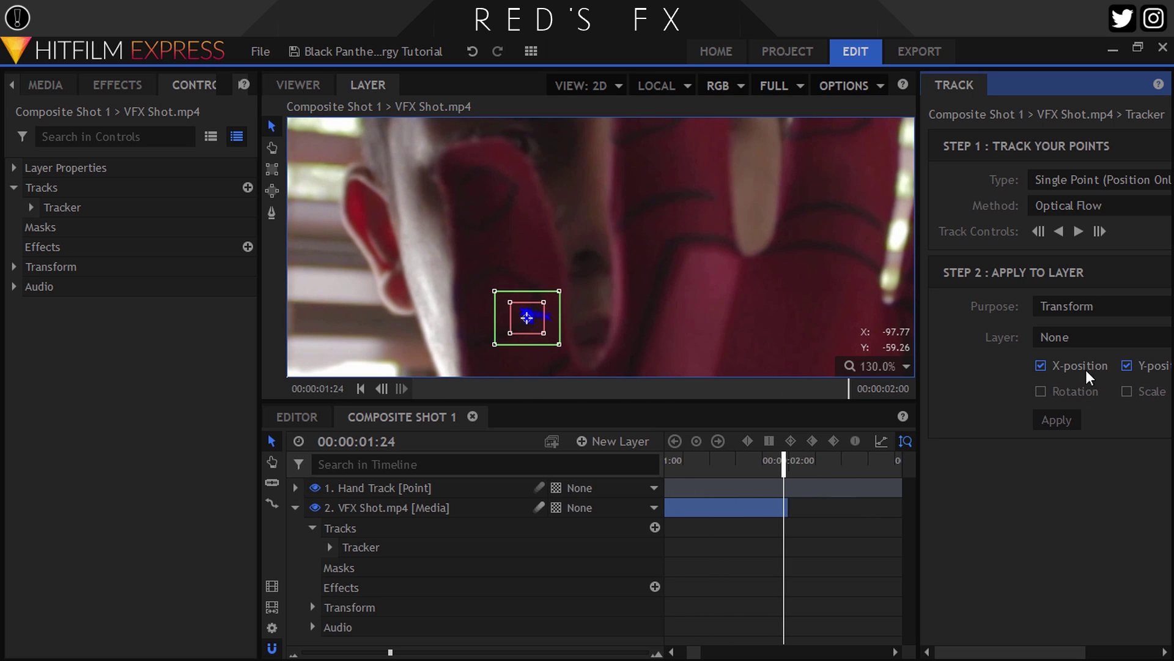
{"action": "left_click", "coordinate": [1088, 337]}
{"action": "left_click", "coordinate": [1003, 372]}
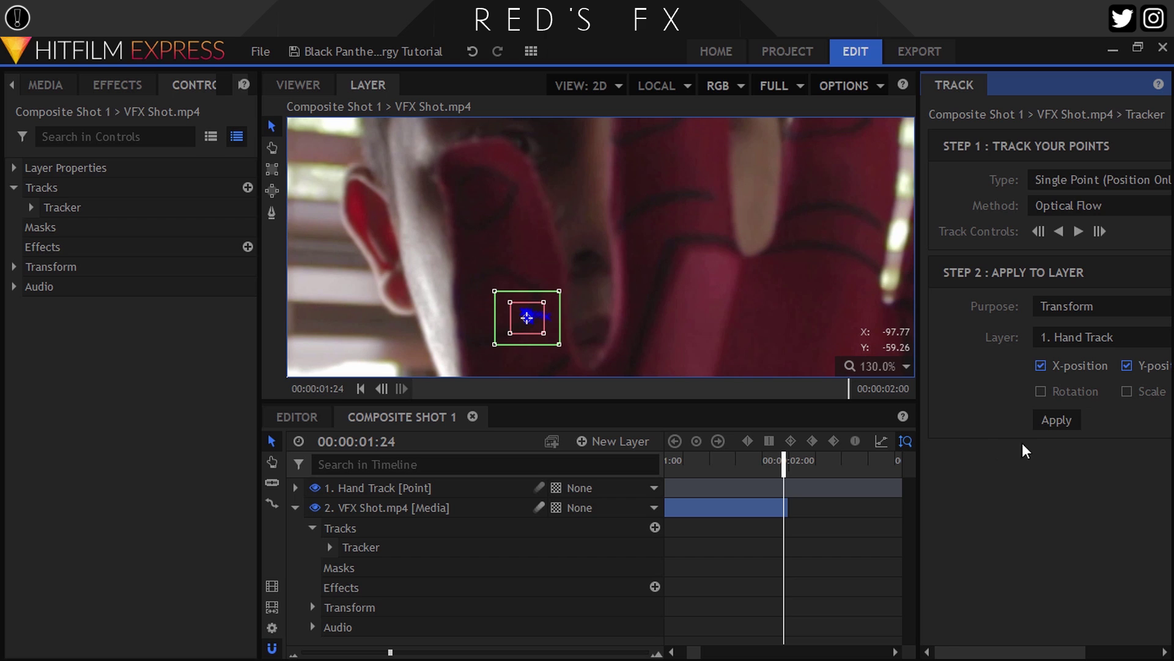
{"action": "left_click", "coordinate": [1057, 421]}
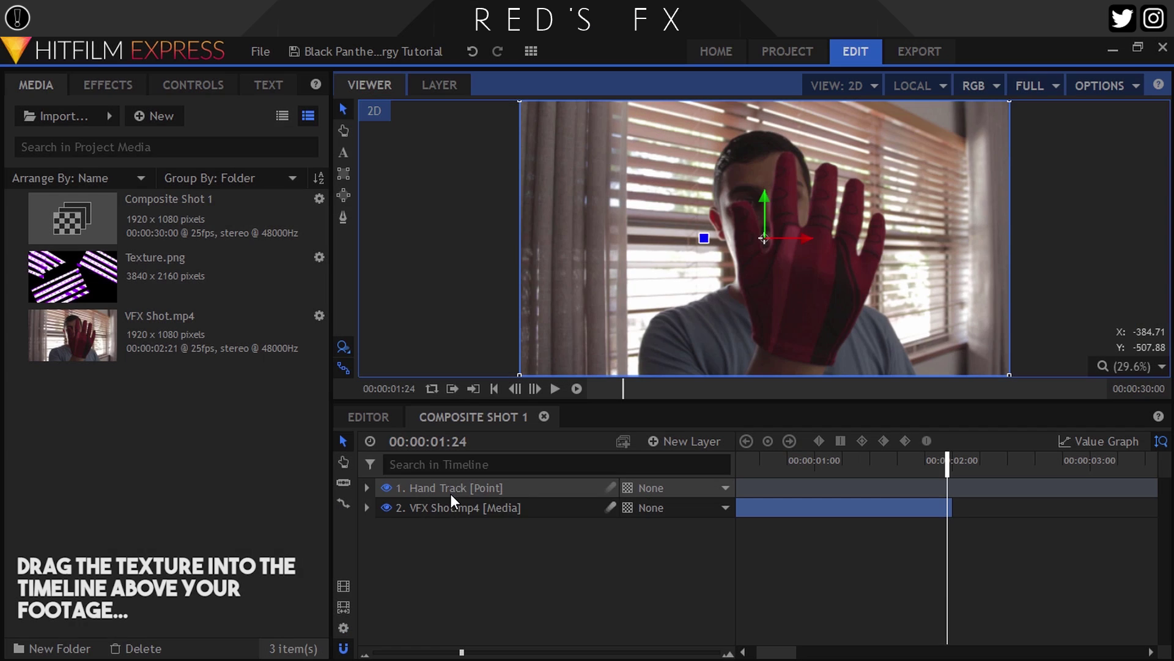
Add Texture.png to the Composite Shot 1 timeline as the top layer and expand its Transform properties.
{"action": "left_click", "coordinate": [452, 492]}
{"action": "left_click", "coordinate": [468, 526]}
{"action": "left_click", "coordinate": [110, 265]}
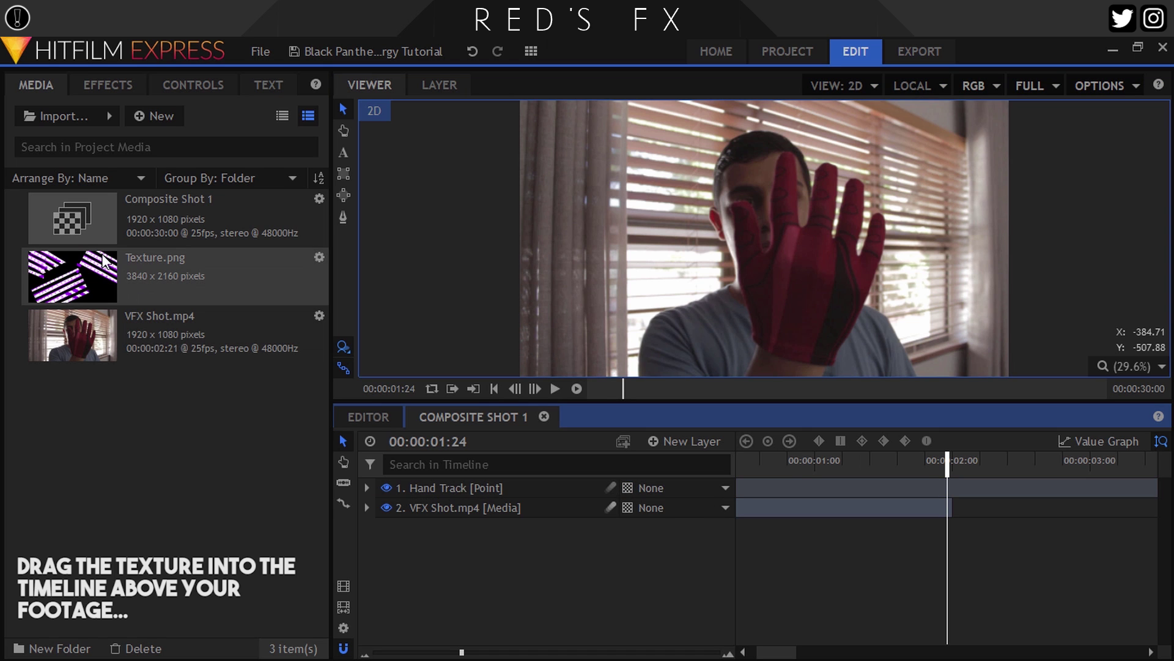
{"action": "left_click_drag", "start_coordinate": [512, 433], "coordinate": [492, 492]}
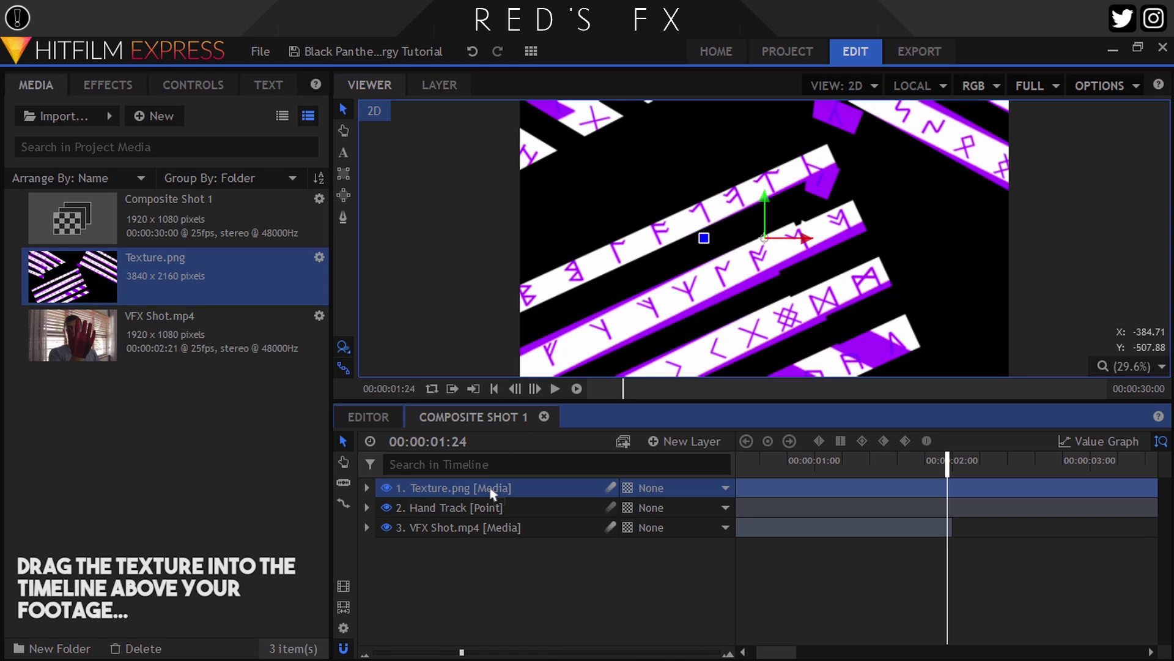
{"action": "left_click", "coordinate": [195, 85]}
{"action": "left_click", "coordinate": [13, 227]}
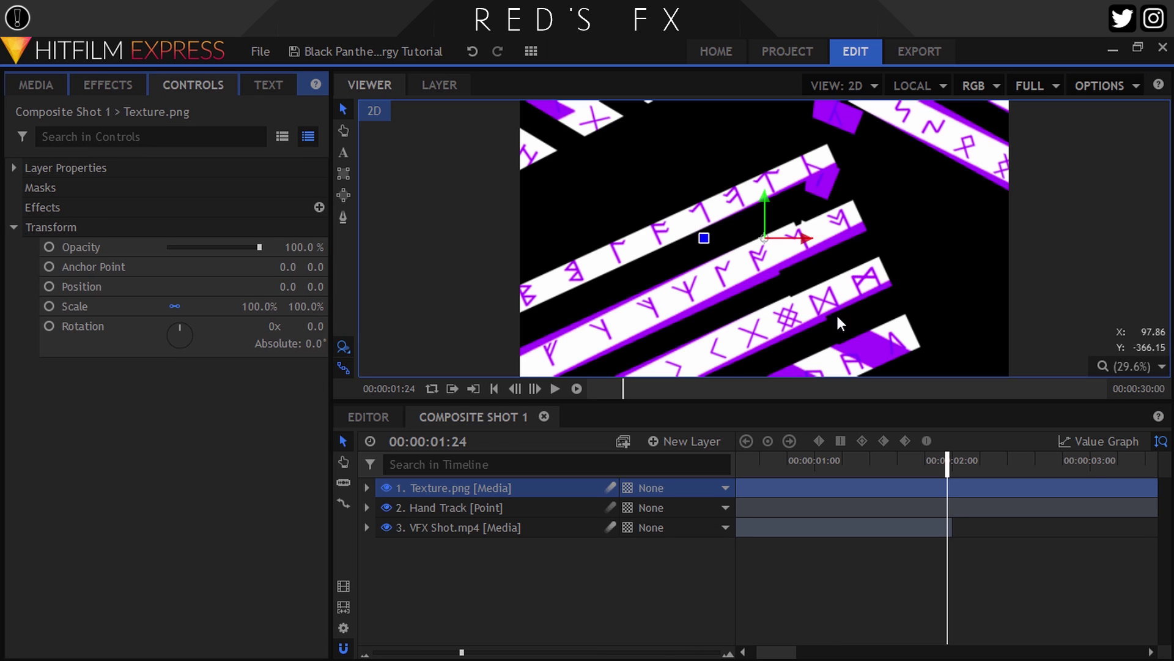
Convert the Texture.png layer into its own composite shot named Texture and return to Composite Shot 1.
{"action": "left_click", "coordinate": [1115, 366]}
{"action": "left_click", "coordinate": [1113, 564]}
{"action": "scroll", "coordinate": [791, 560], "scroll_direction": "down", "scroll_amount": 3}
{"action": "scroll", "coordinate": [792, 561], "scroll_direction": "up", "scroll_amount": 2}
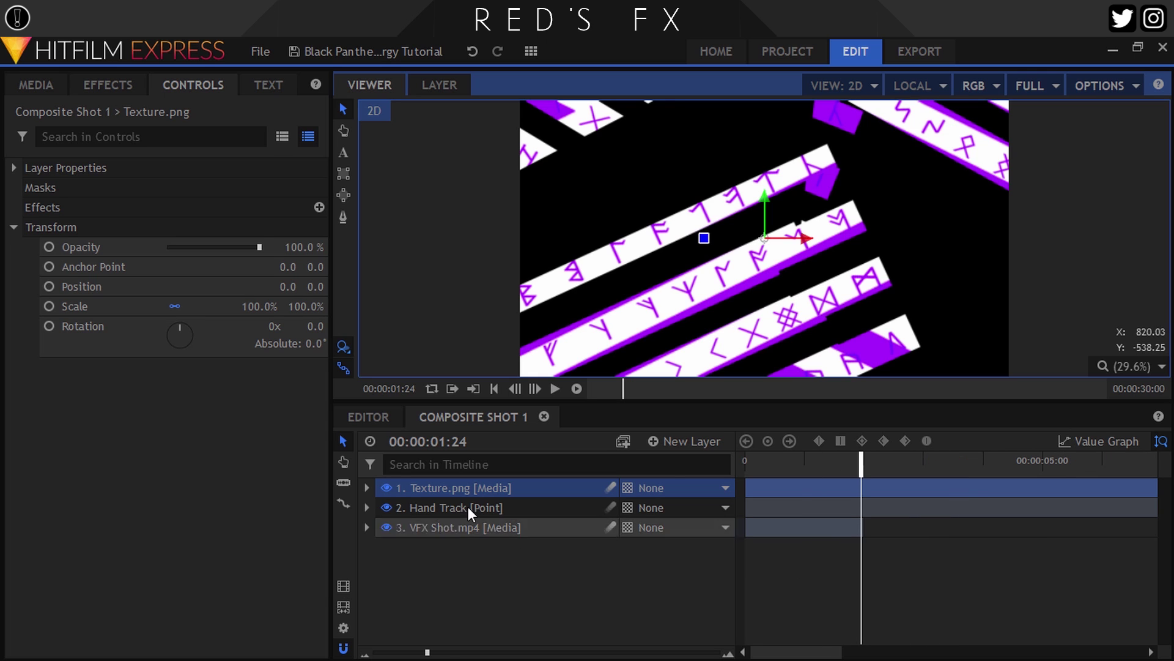
{"action": "right_click", "coordinate": [454, 488]}
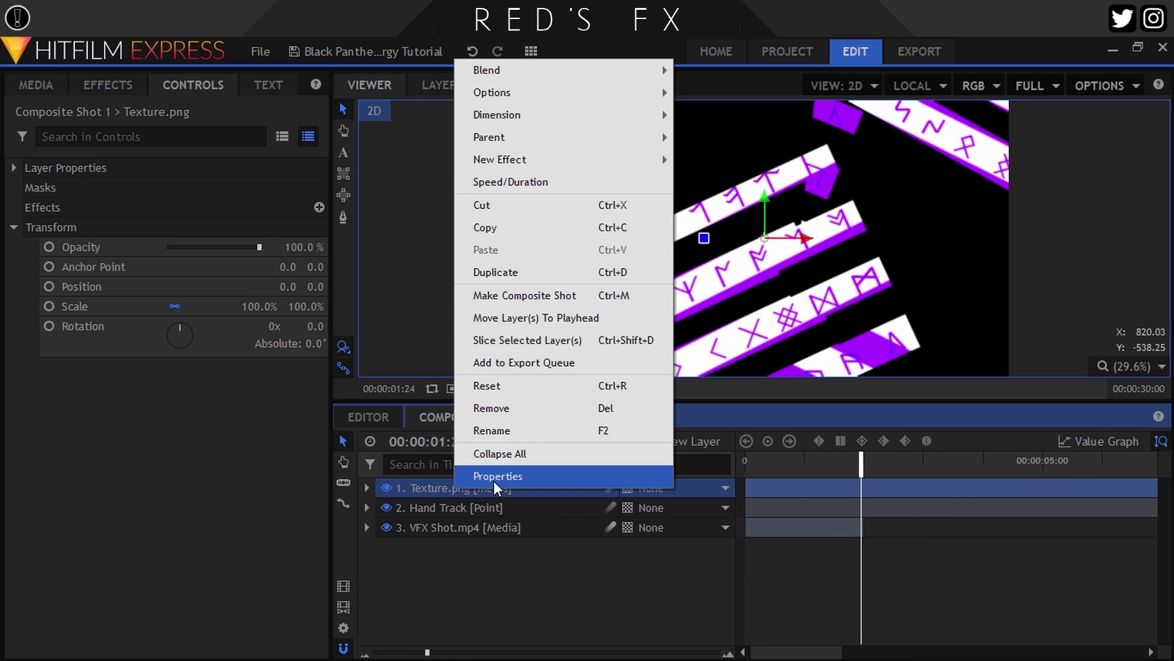
{"action": "left_click", "coordinate": [515, 295]}
{"action": "left_click_drag", "start_coordinate": [640, 251], "coordinate": [526, 256]}
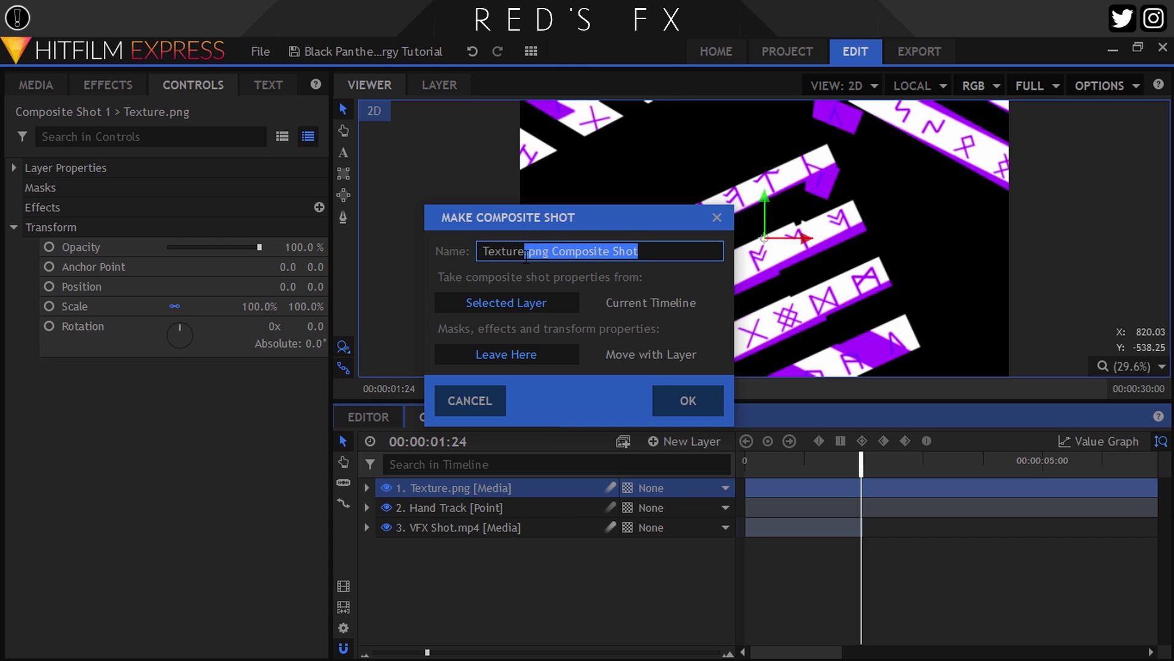
{"action": "key", "text": "BackSpace"}
{"action": "left_click", "coordinate": [678, 398]}
{"action": "left_click", "coordinate": [508, 419]}
Change the Texture composite layer's blend mode so the footage shows through its black areas.
{"action": "left_click", "coordinate": [487, 486]}
{"action": "right_click", "coordinate": [487, 486]}
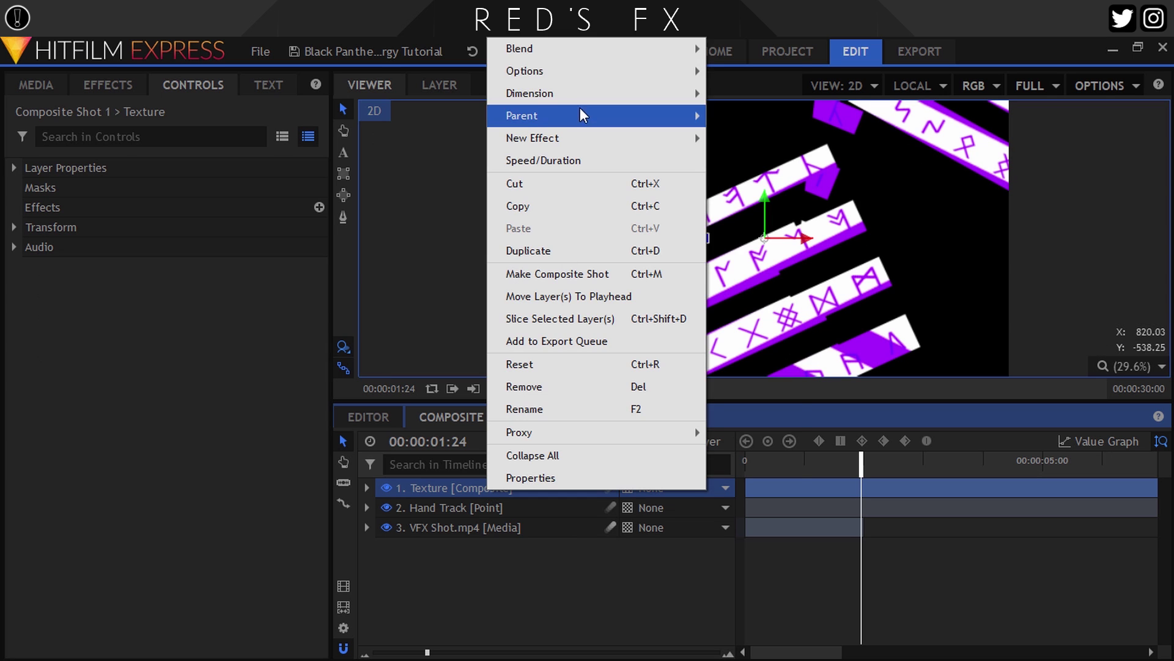
{"action": "mouse_move", "coordinate": [546, 54]}
{"action": "left_click", "coordinate": [727, 428]}
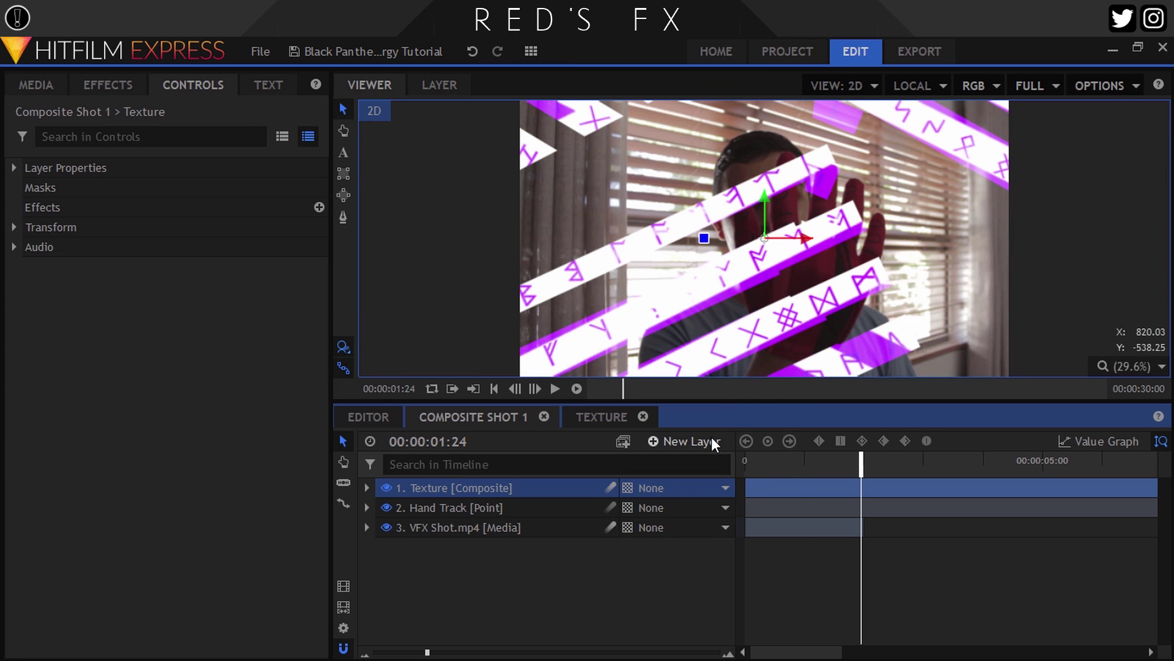
Scale the Texture layer to 50%, rotate it to 127°, and position it over the glove at about 300.3, -310.4.
{"action": "left_click", "coordinate": [27, 226]}
{"action": "left_click_drag", "start_coordinate": [269, 306], "coordinate": [208, 306]}
{"action": "left_click_drag", "start_coordinate": [306, 326], "coordinate": [324, 325]}
{"action": "left_click_drag", "start_coordinate": [789, 266], "coordinate": [851, 315]}
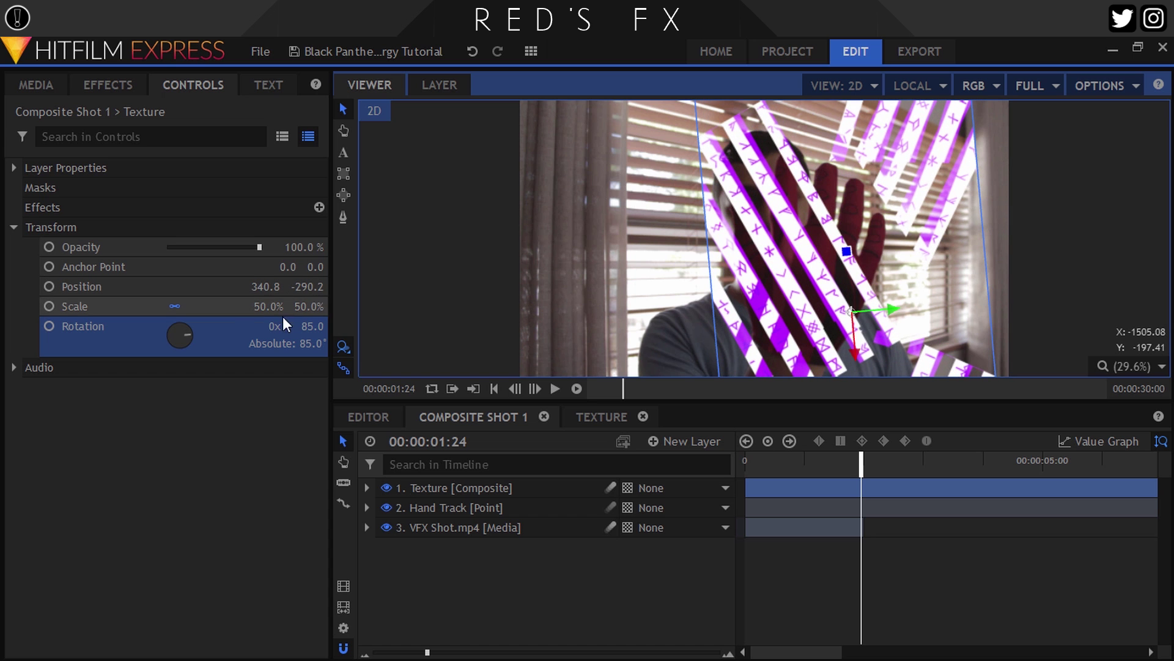
{"action": "left_click_drag", "start_coordinate": [312, 325], "coordinate": [314, 329]}
{"action": "left_click_drag", "start_coordinate": [861, 313], "coordinate": [839, 318]}
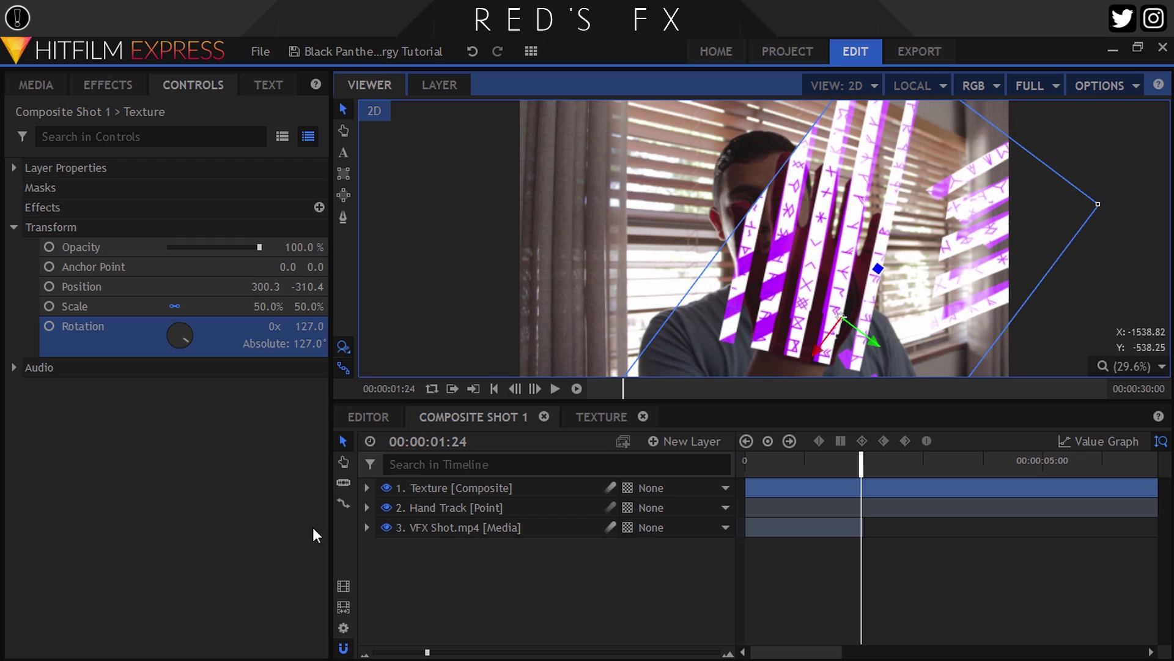
Hide the Texture layer and draw a freehand mask on it along the inner edge of the glove's dark stripe, down to the cuff.
{"action": "left_click", "coordinate": [467, 493]}
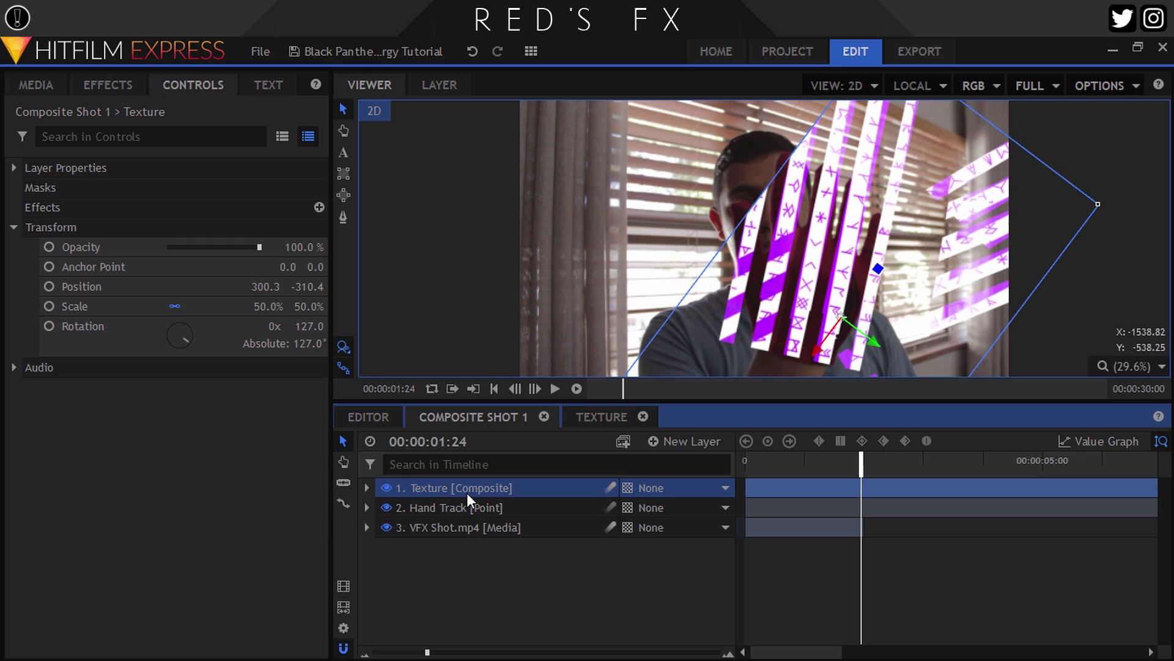
{"action": "left_click", "coordinate": [343, 217]}
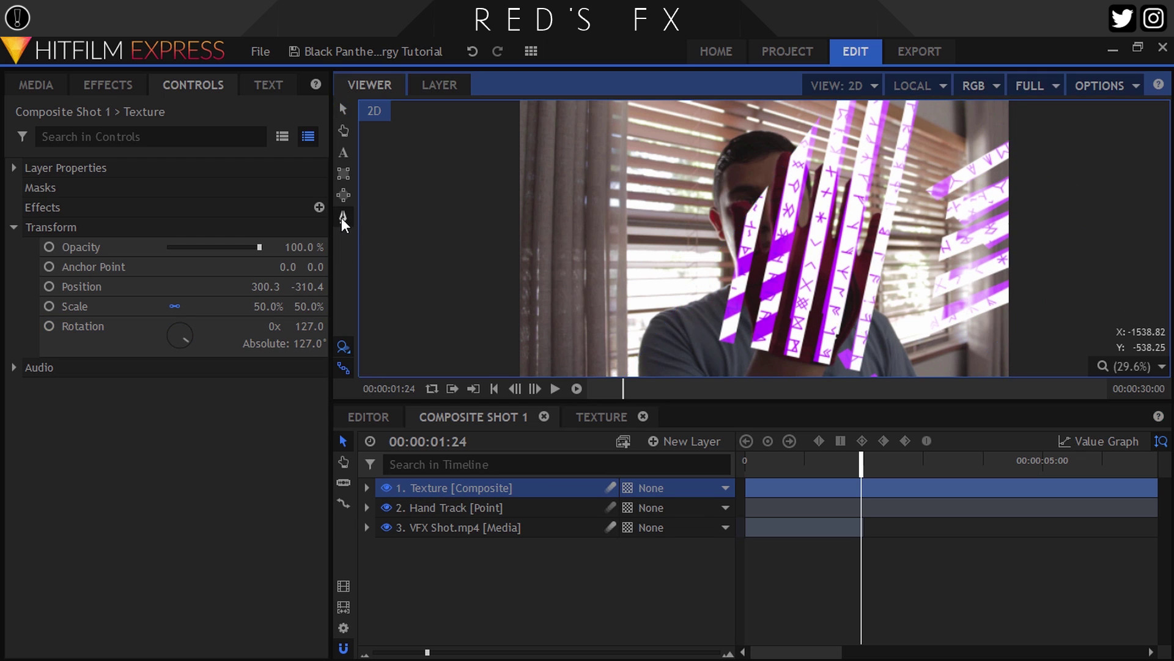
{"action": "left_click", "coordinate": [380, 492]}
{"action": "scroll", "coordinate": [868, 269], "scroll_direction": "up", "scroll_amount": 5}
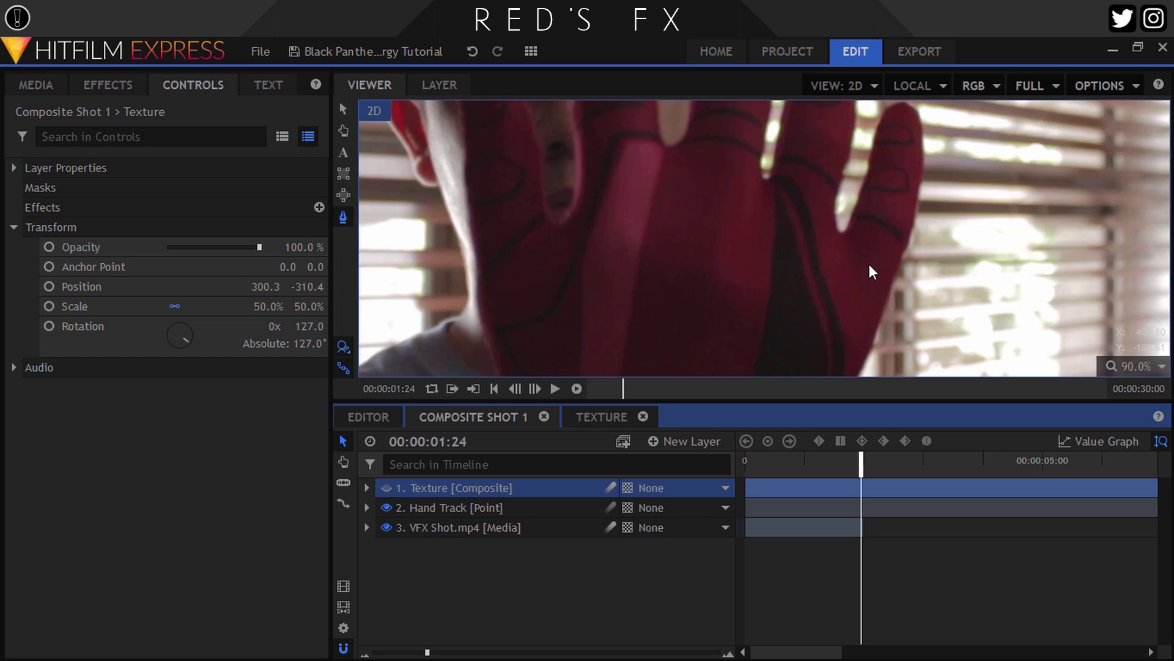
{"action": "scroll", "coordinate": [868, 263], "scroll_direction": "up", "scroll_amount": 3}
{"action": "left_click", "coordinate": [734, 155]}
{"action": "left_click", "coordinate": [733, 210]}
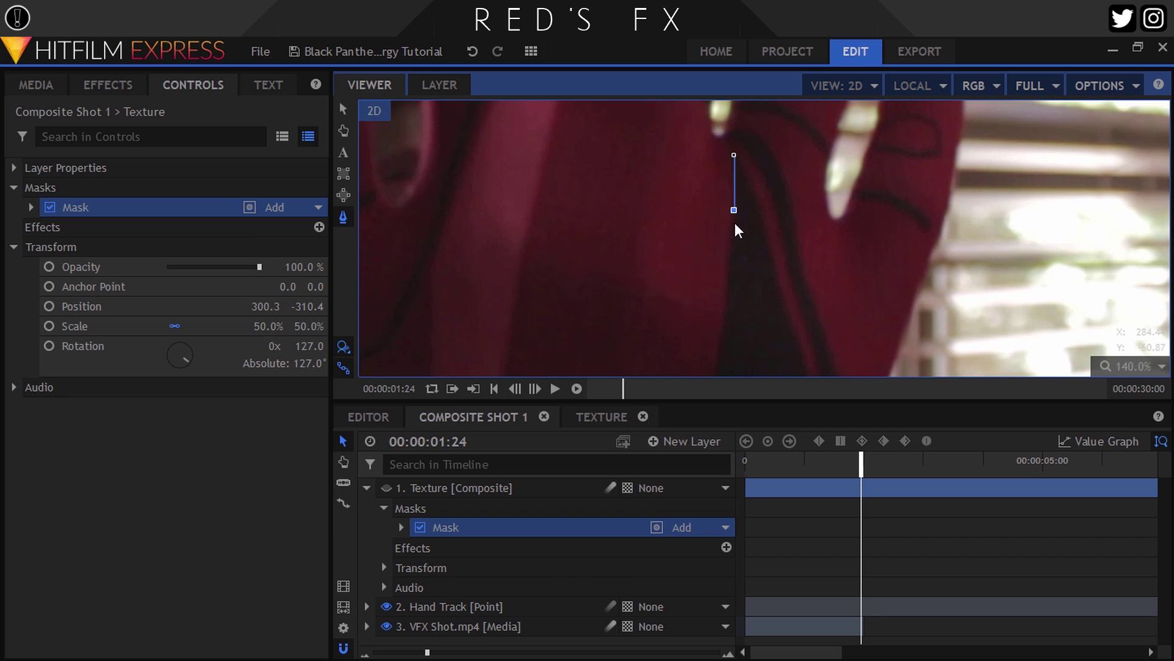
{"action": "left_click", "coordinate": [729, 270]}
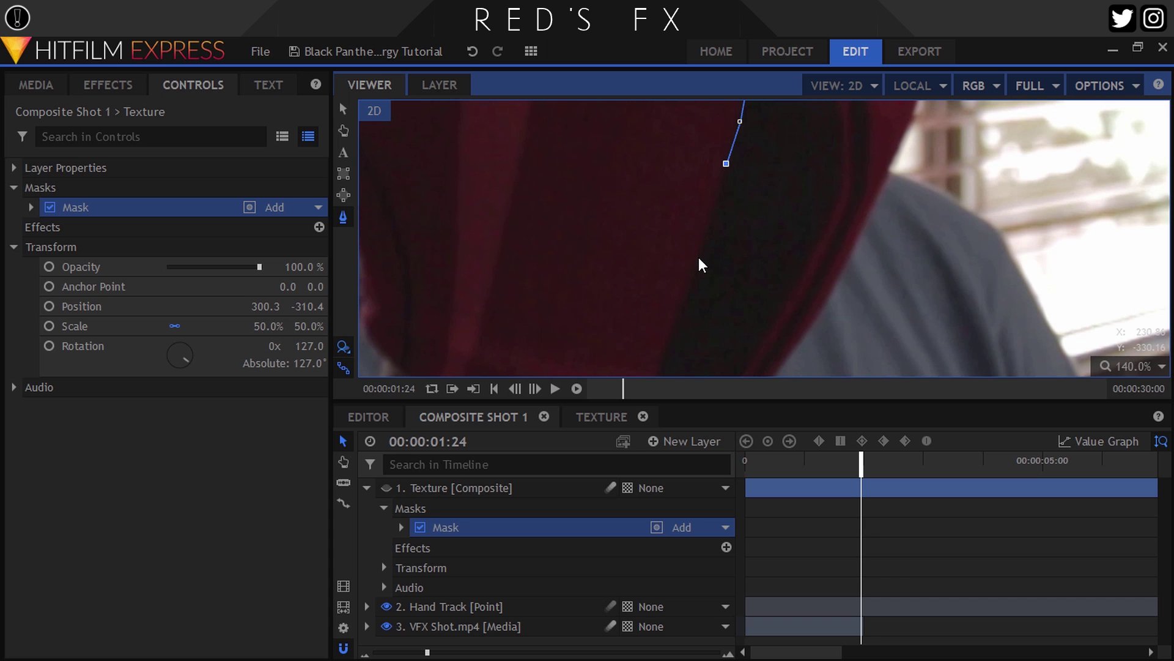
{"action": "left_click", "coordinate": [699, 259]}
{"action": "left_click", "coordinate": [673, 331]}
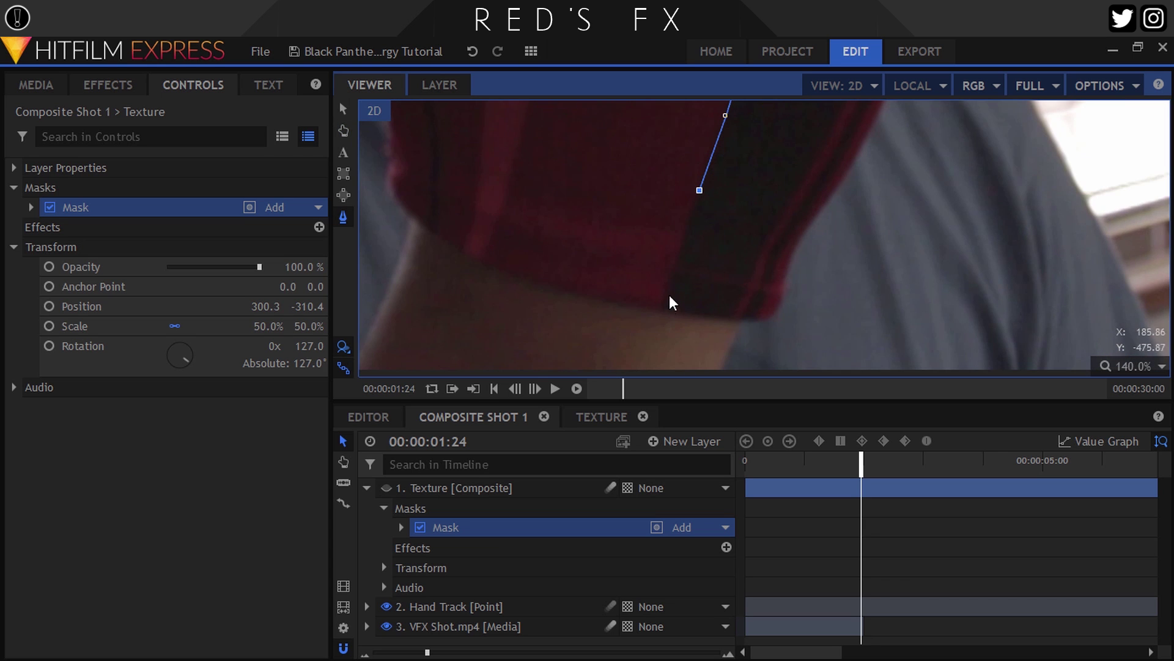
{"action": "left_click", "coordinate": [663, 303]}
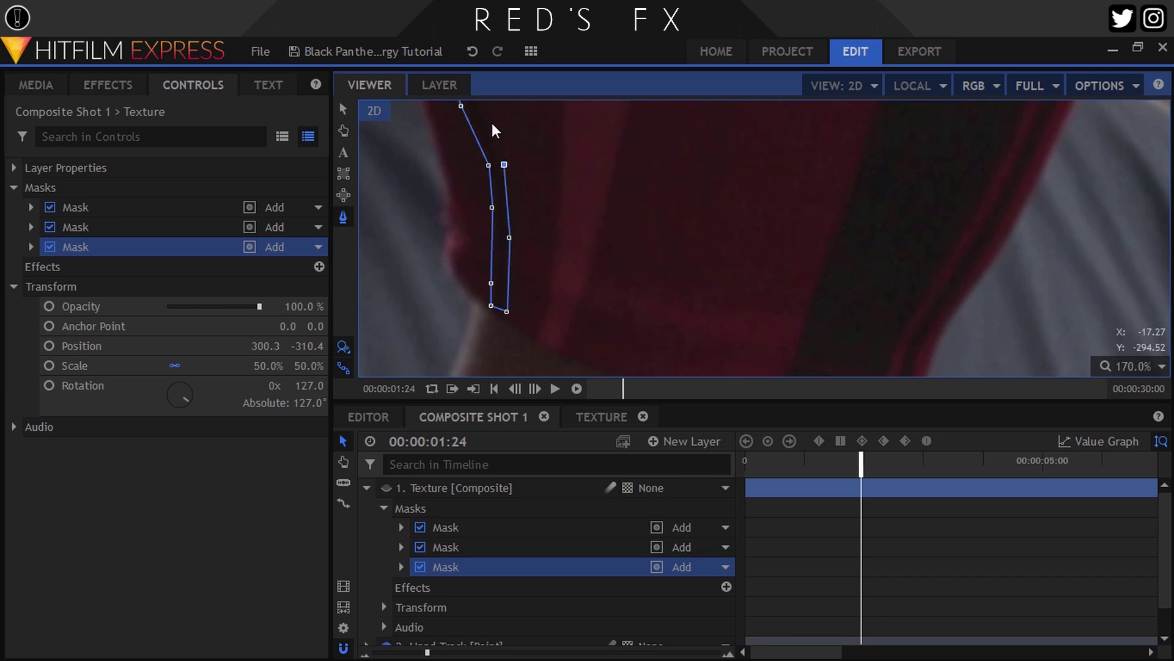
Draw narrow freehand masks on the Texture layer along the glove's thumb-side and palm lines up to the knuckles.
{"action": "left_click", "coordinate": [572, 120]}
{"action": "left_click", "coordinate": [602, 340]}
{"action": "left_click", "coordinate": [617, 279]}
{"action": "left_click", "coordinate": [647, 187]}
{"action": "left_click", "coordinate": [662, 171]}
{"action": "left_click", "coordinate": [696, 173]}
{"action": "left_click", "coordinate": [725, 178]}
{"action": "left_click", "coordinate": [724, 162]}
Mask the crease at the thumb's base and the knuckle line between the fingers, and make the Texture layer visible again.
{"action": "left_click", "coordinate": [630, 188]}
{"action": "left_click", "coordinate": [648, 239]}
{"action": "left_click", "coordinate": [600, 269]}
{"action": "left_click", "coordinate": [545, 330]}
{"action": "left_click", "coordinate": [559, 273]}
{"action": "left_click", "coordinate": [585, 239]}
{"action": "left_click", "coordinate": [616, 218]}
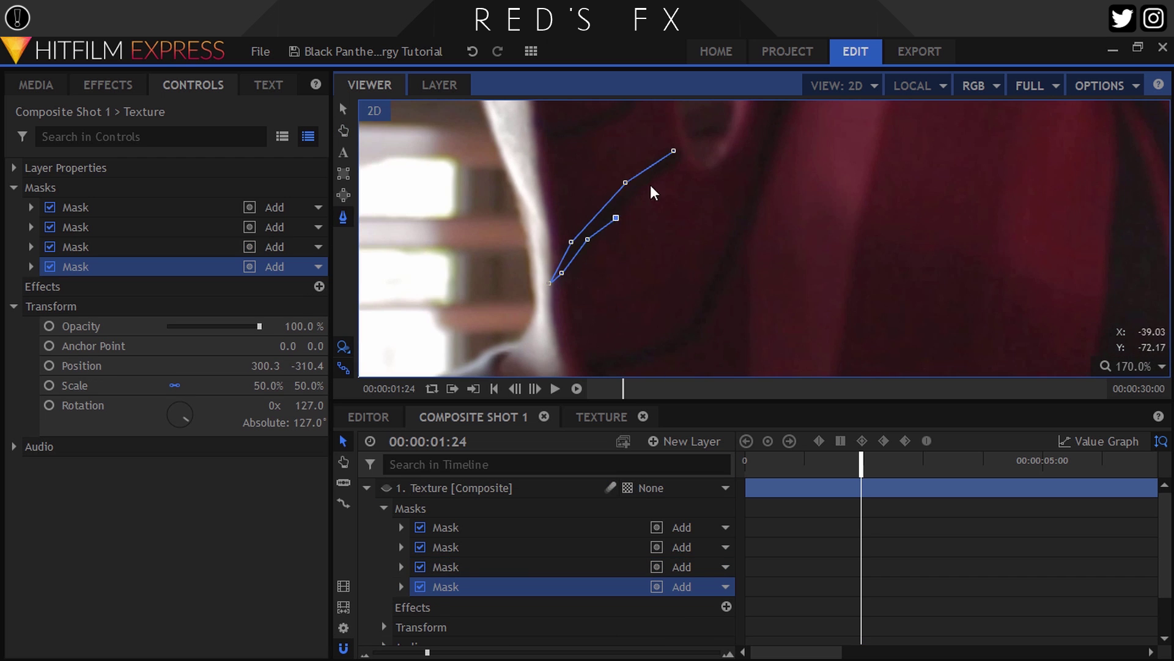
{"action": "left_click", "coordinate": [645, 192]}
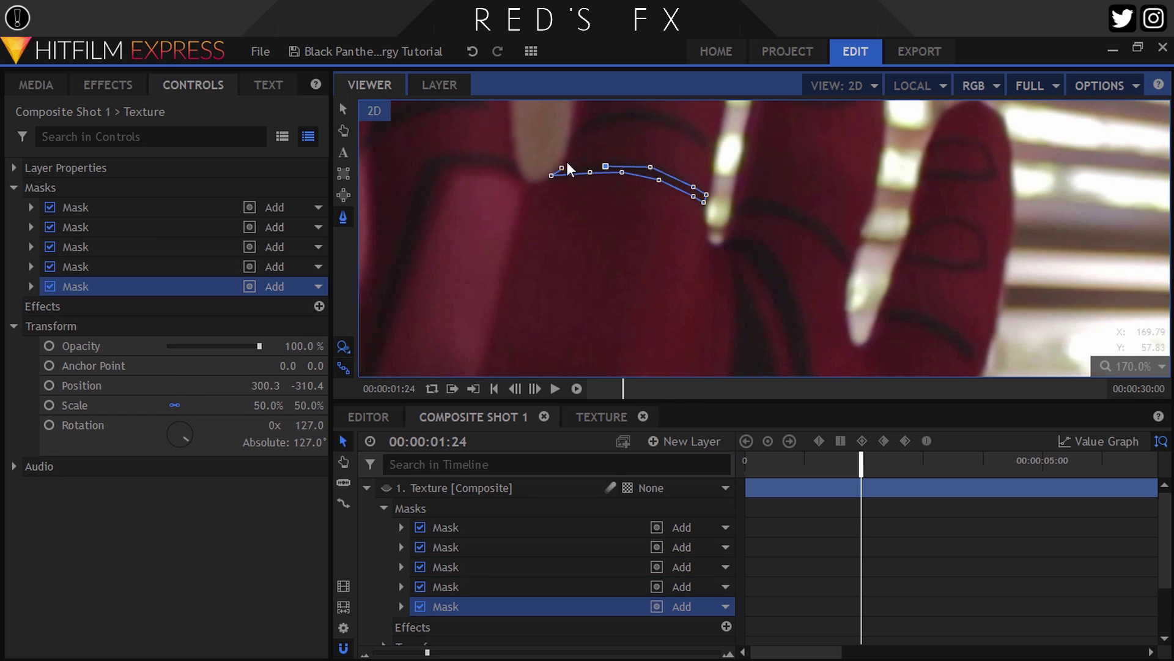
{"action": "scroll", "coordinate": [673, 275], "scroll_direction": "down", "scroll_amount": 5}
{"action": "left_click", "coordinate": [367, 487]}
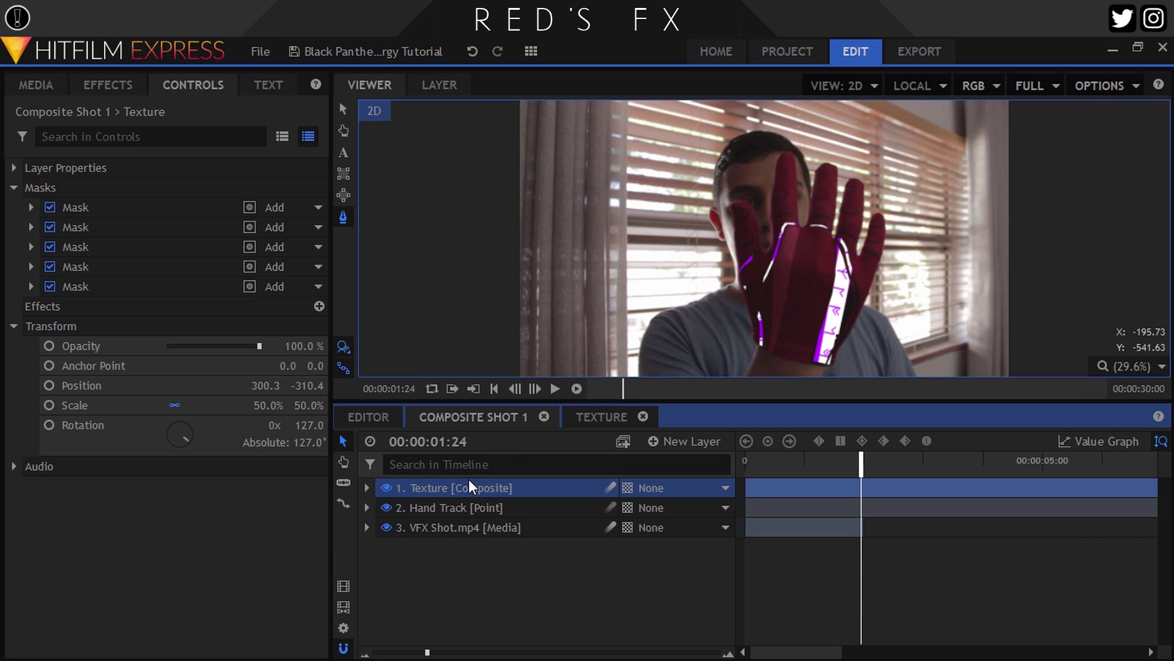
Open the Shape settings of the Texture layer's first mask and its feather strength value for editing.
{"action": "left_click", "coordinate": [30, 207]}
{"action": "left_click", "coordinate": [47, 267]}
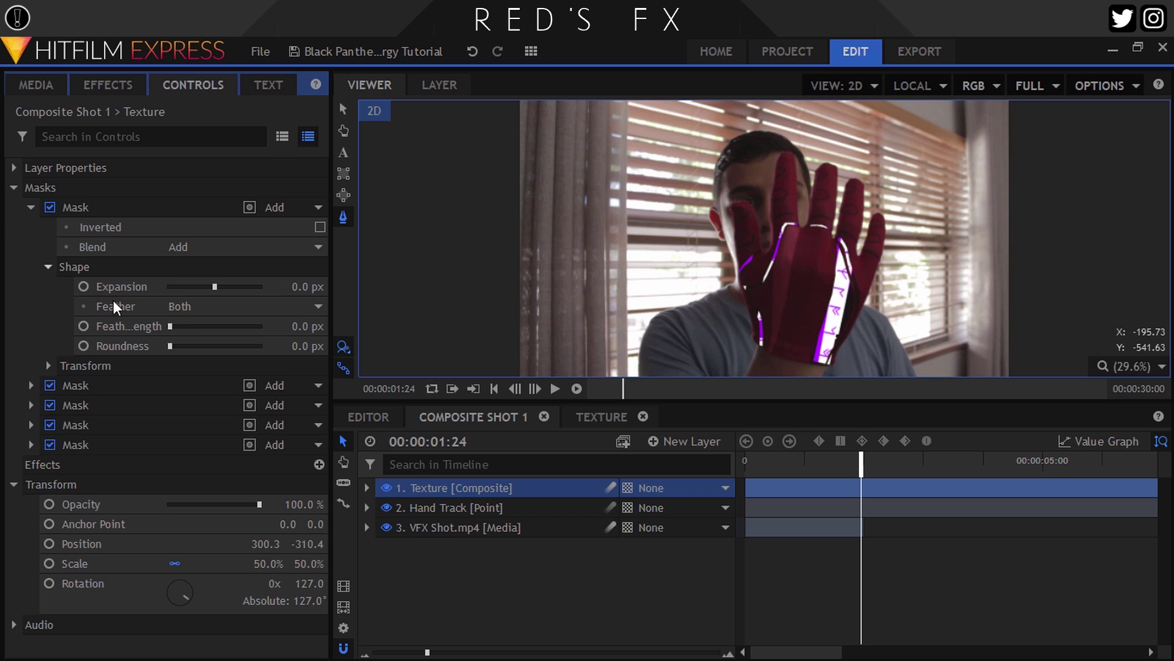
{"action": "left_click", "coordinate": [302, 326]}
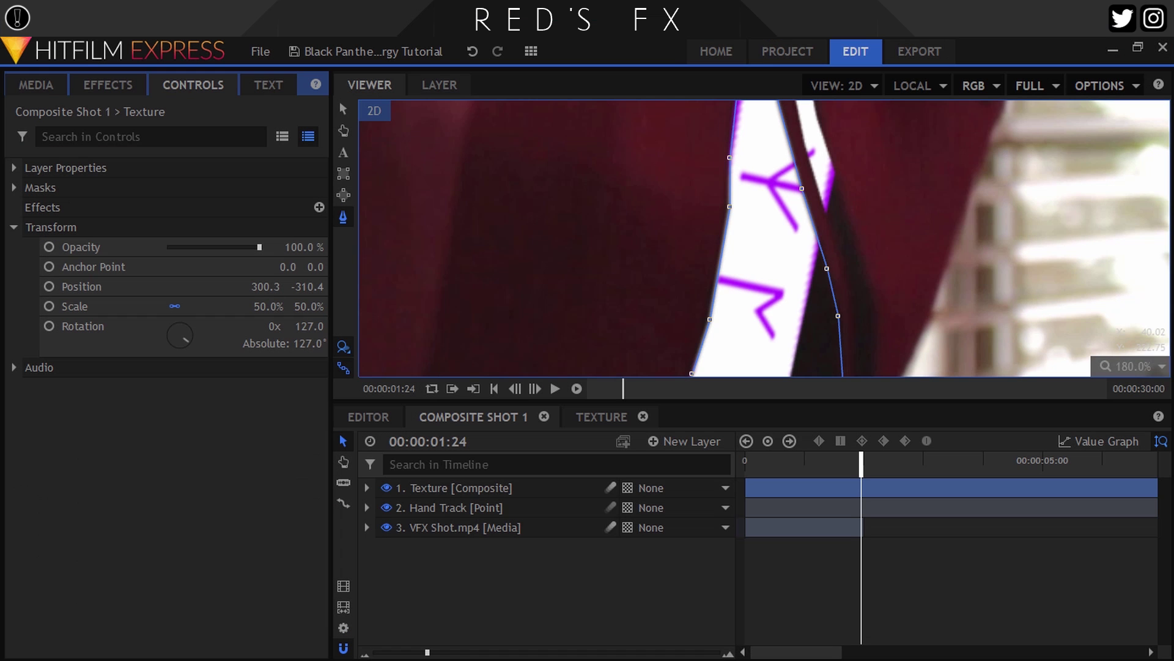
Hide the Hand Track and VFX Shot.mp4 layers, leaving only the masked Texture layer visible.
{"action": "left_click", "coordinate": [1138, 366]}
{"action": "left_click", "coordinate": [1118, 546]}
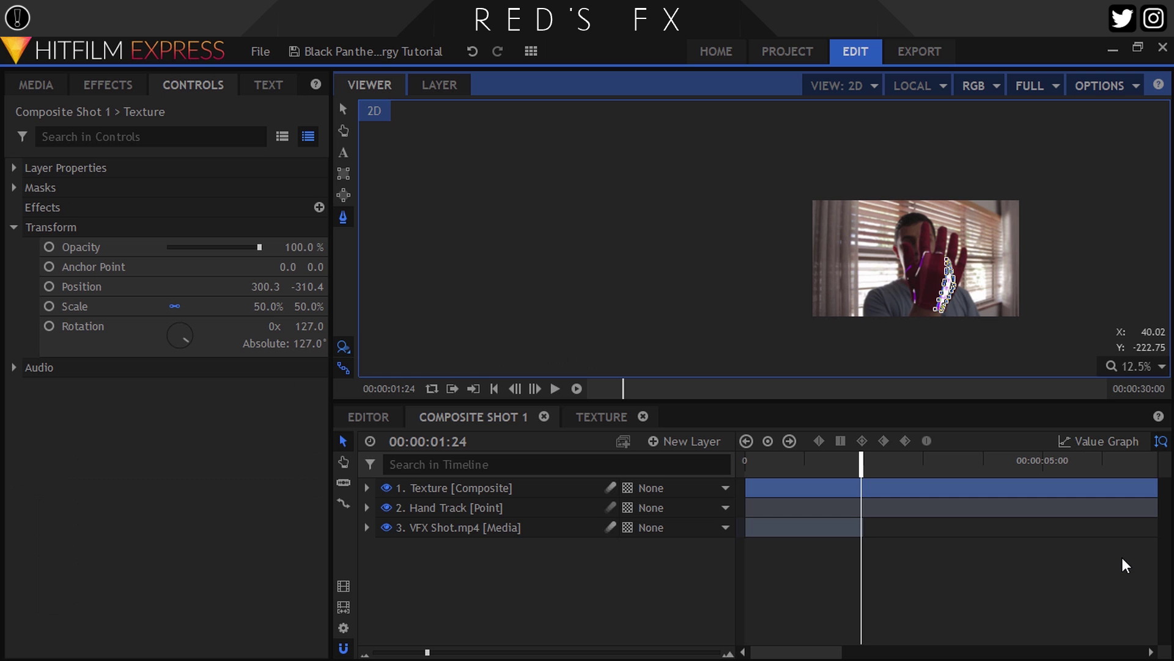
{"action": "left_click", "coordinate": [1131, 367]}
{"action": "left_click", "coordinate": [1143, 566]}
{"action": "left_click", "coordinate": [458, 493]}
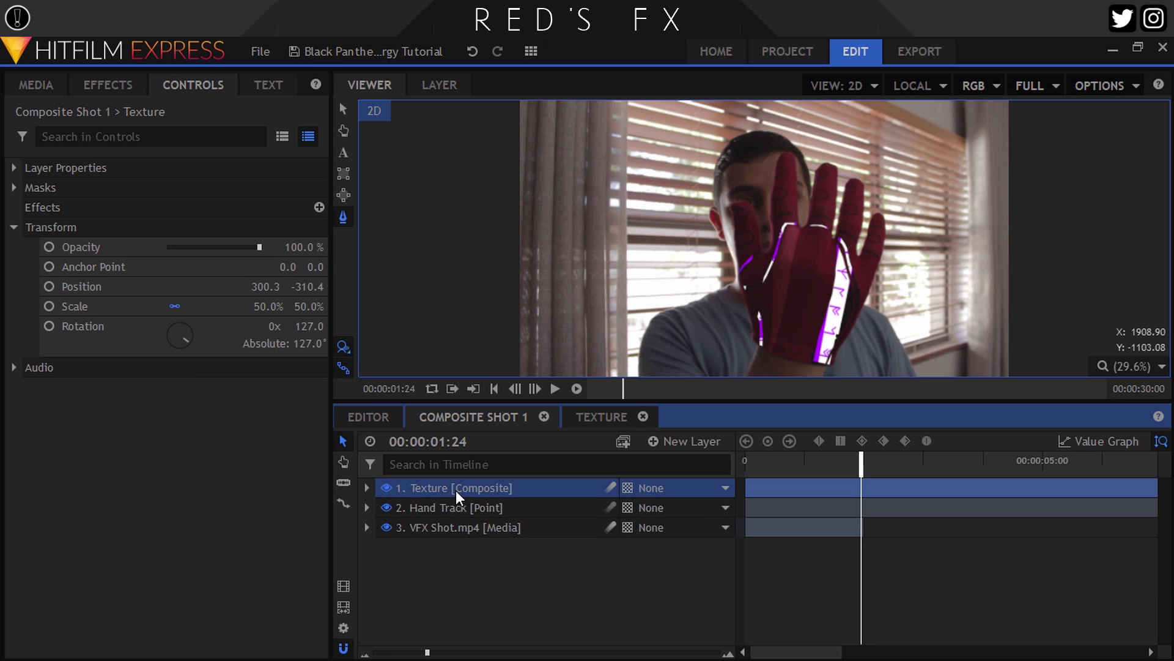
{"action": "left_click", "coordinate": [459, 560]}
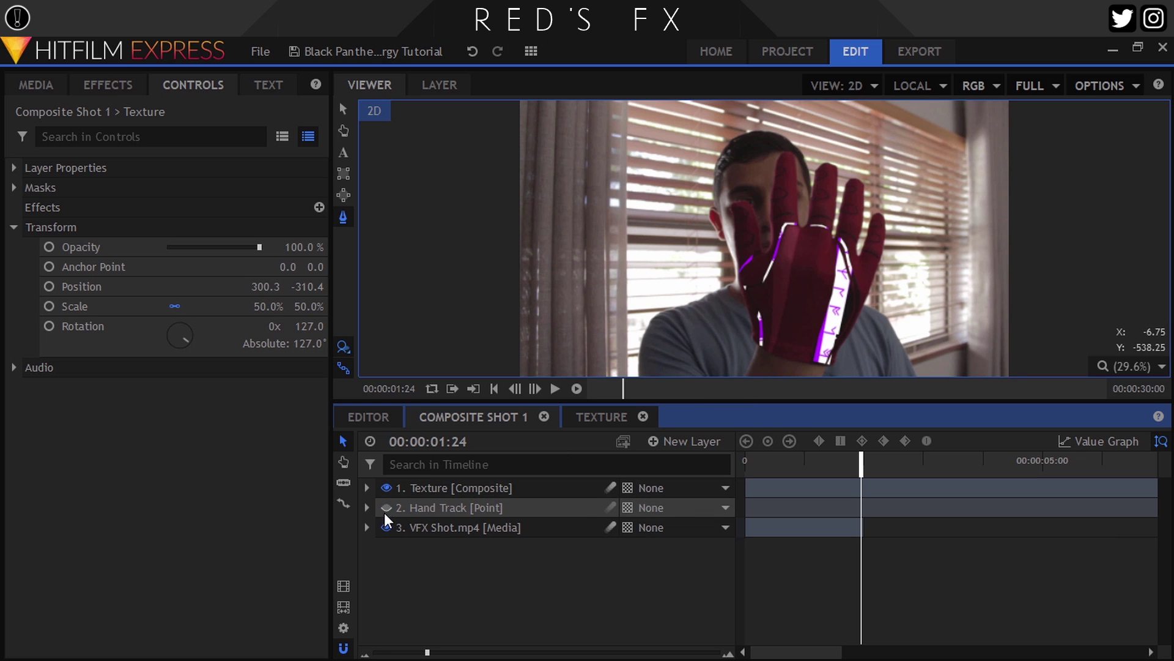
{"action": "left_click_drag", "start_coordinate": [386, 507], "coordinate": [386, 527]}
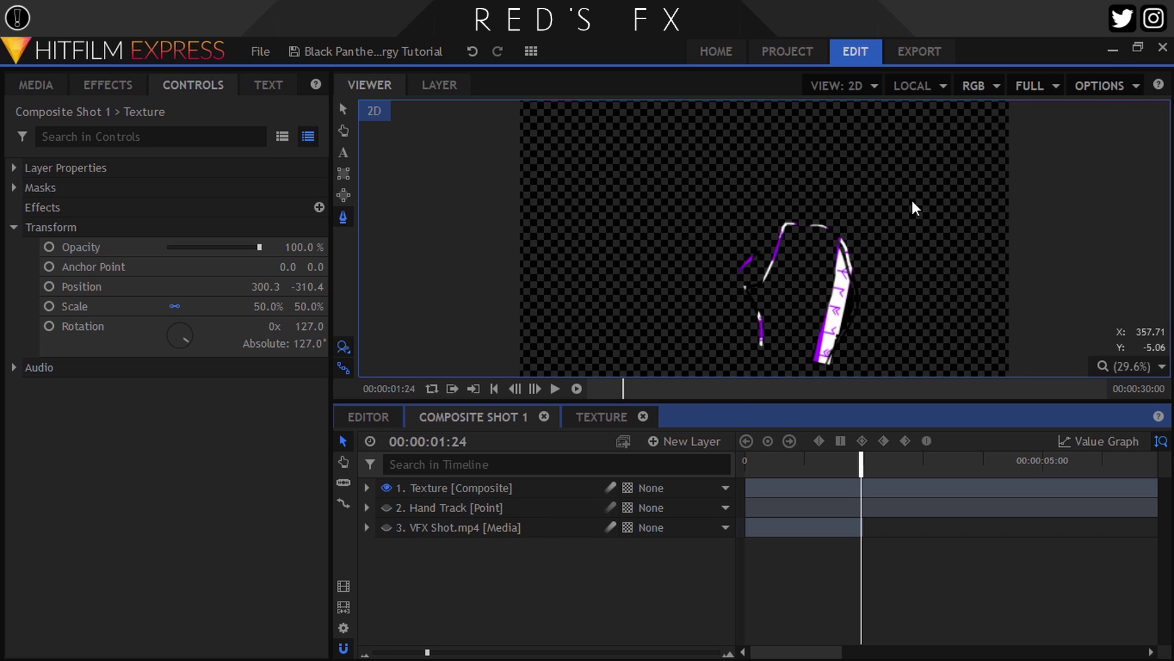
Export the current frame as a PNG image named Kinetic Energy Map in the project's Pictures folder.
{"action": "left_click", "coordinate": [1095, 87]}
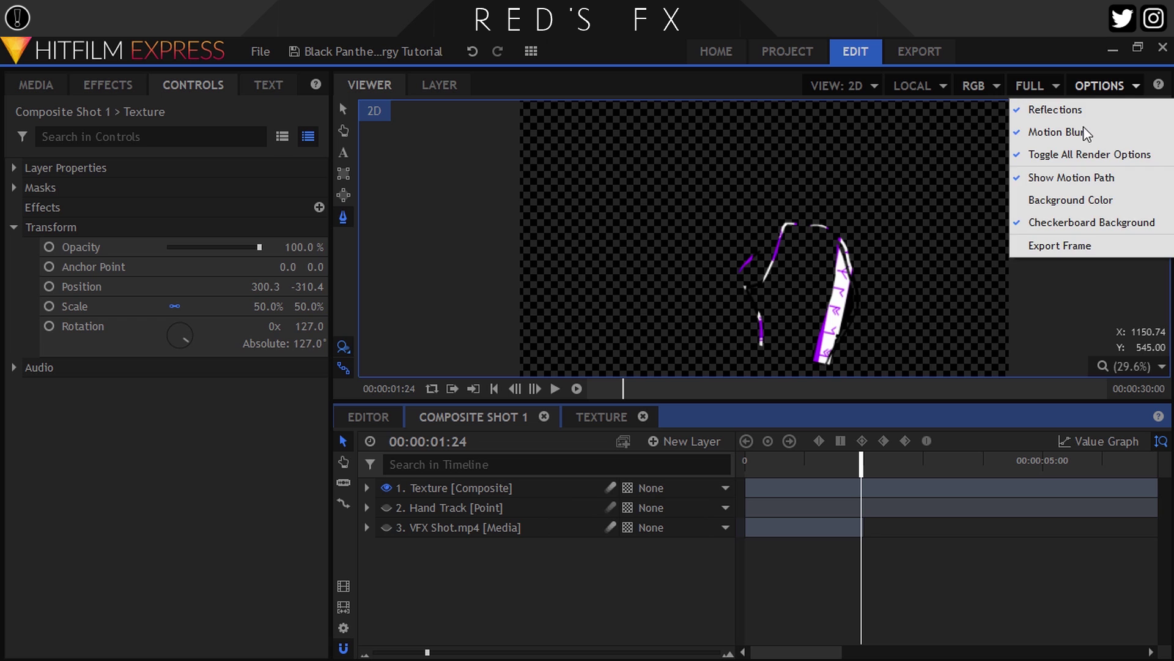
{"action": "left_click", "coordinate": [1062, 241]}
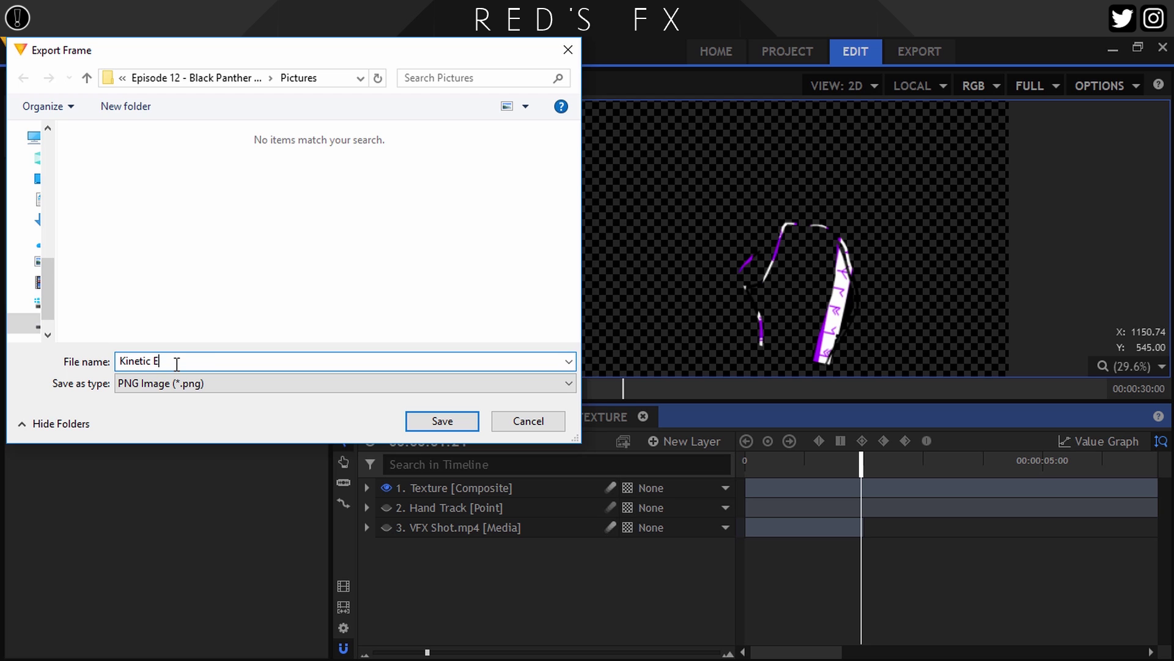
{"action": "type", "text": "Kinetic Energy Map"}
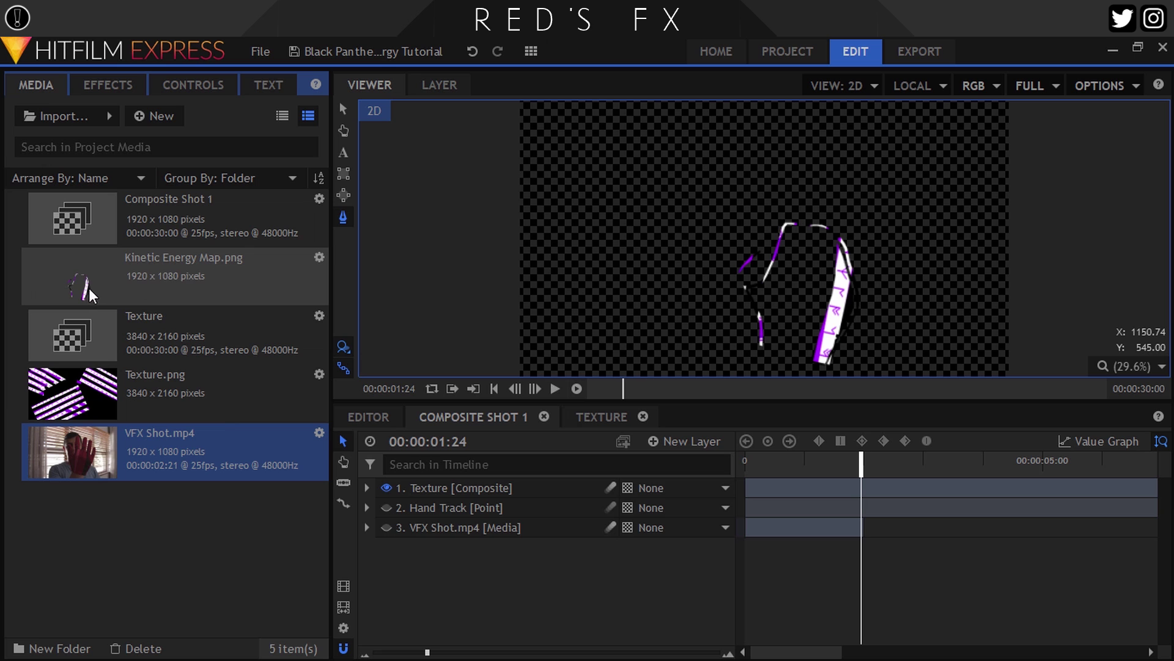
Show the Hand Track and VFX Shot.mp4 layers again, hide Texture, and add Kinetic Energy Map.png as the top layer.
{"action": "left_click", "coordinate": [387, 507]}
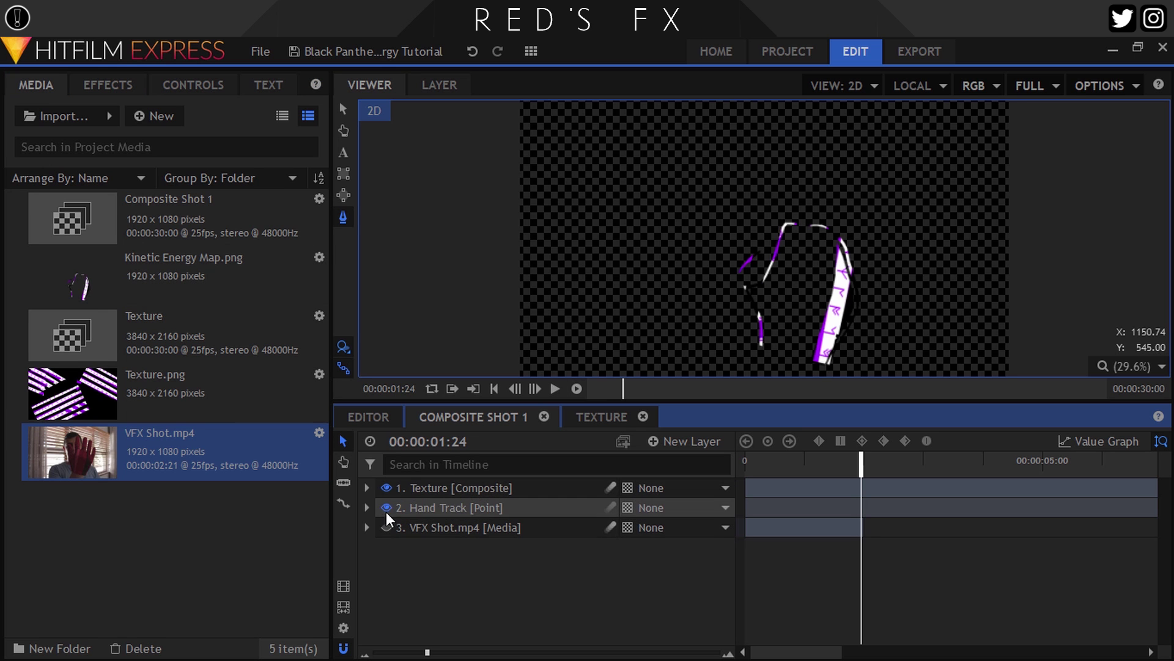
{"action": "left_click", "coordinate": [387, 527]}
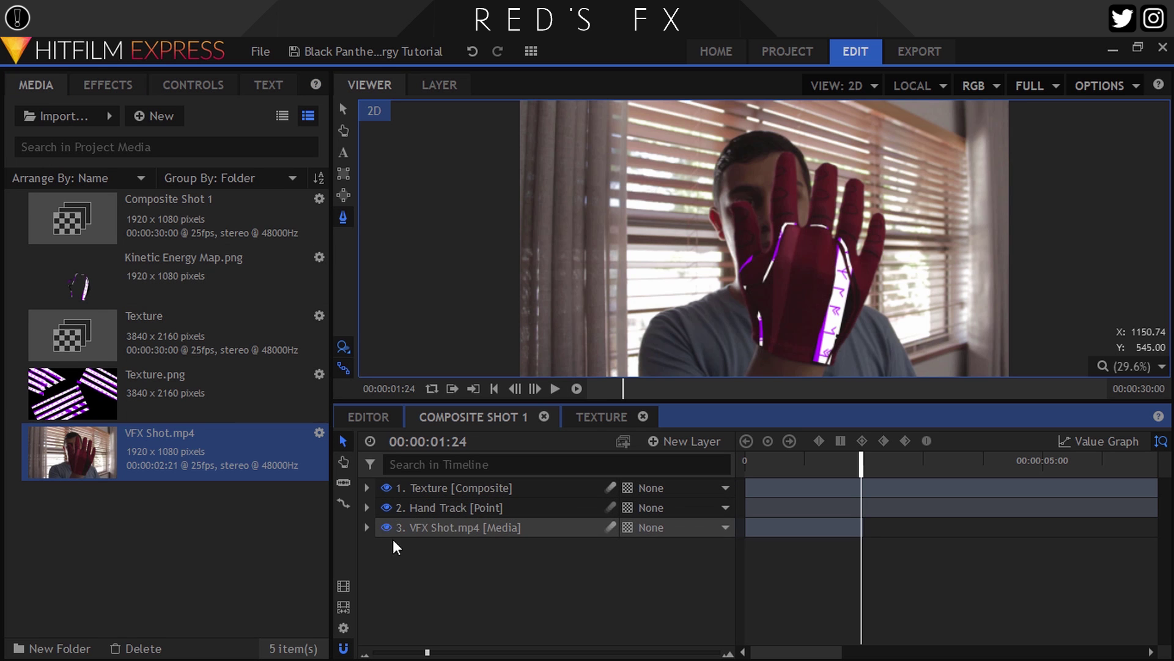
{"action": "left_click", "coordinate": [386, 487]}
{"action": "left_click_drag", "start_coordinate": [97, 270], "coordinate": [417, 490]}
{"action": "left_click", "coordinate": [455, 584]}
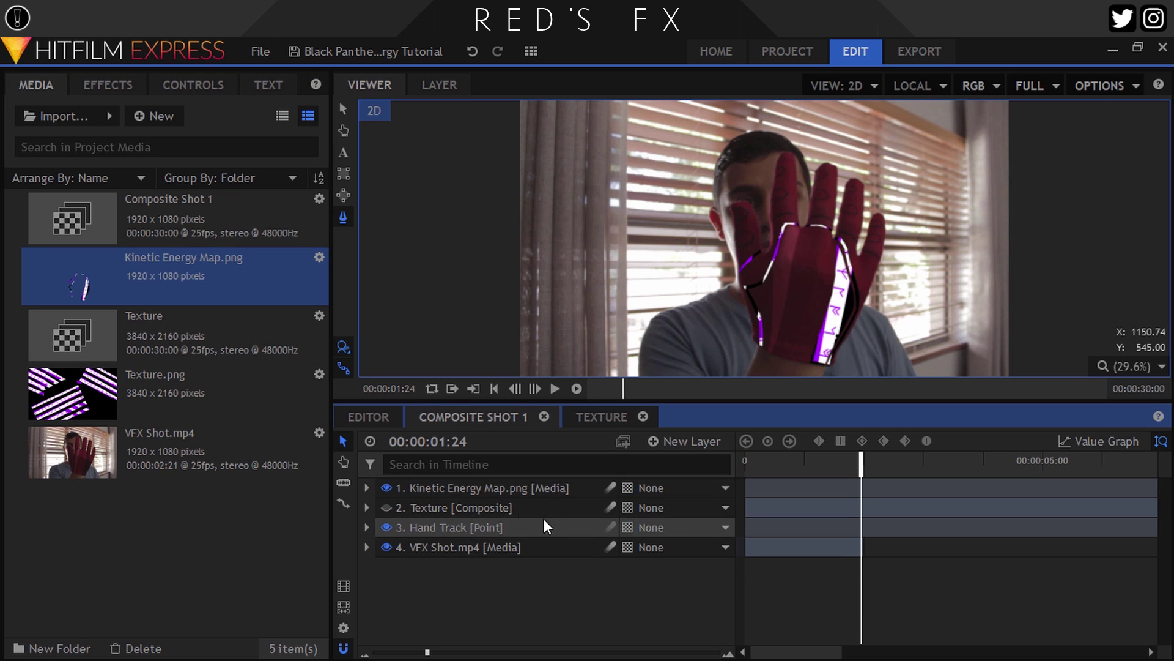
Apply the Hue & RGB Key effect to the Kinetic Energy Map.png layer.
{"action": "left_click", "coordinate": [493, 493]}
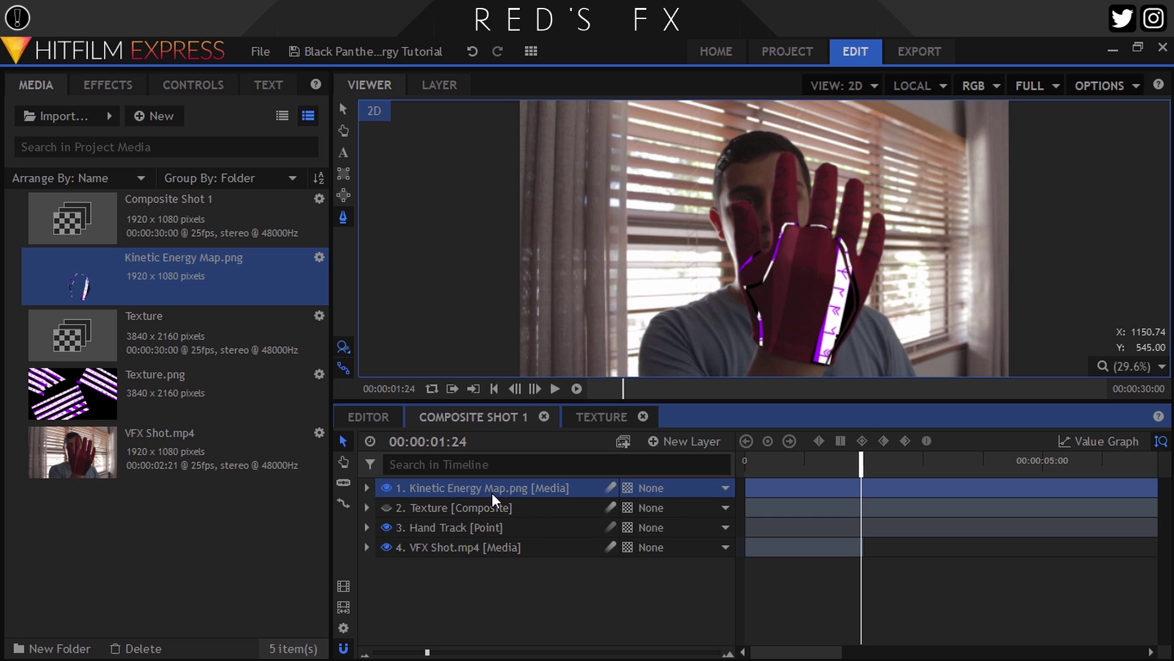
{"action": "scroll", "coordinate": [846, 310], "scroll_direction": "up", "scroll_amount": 3}
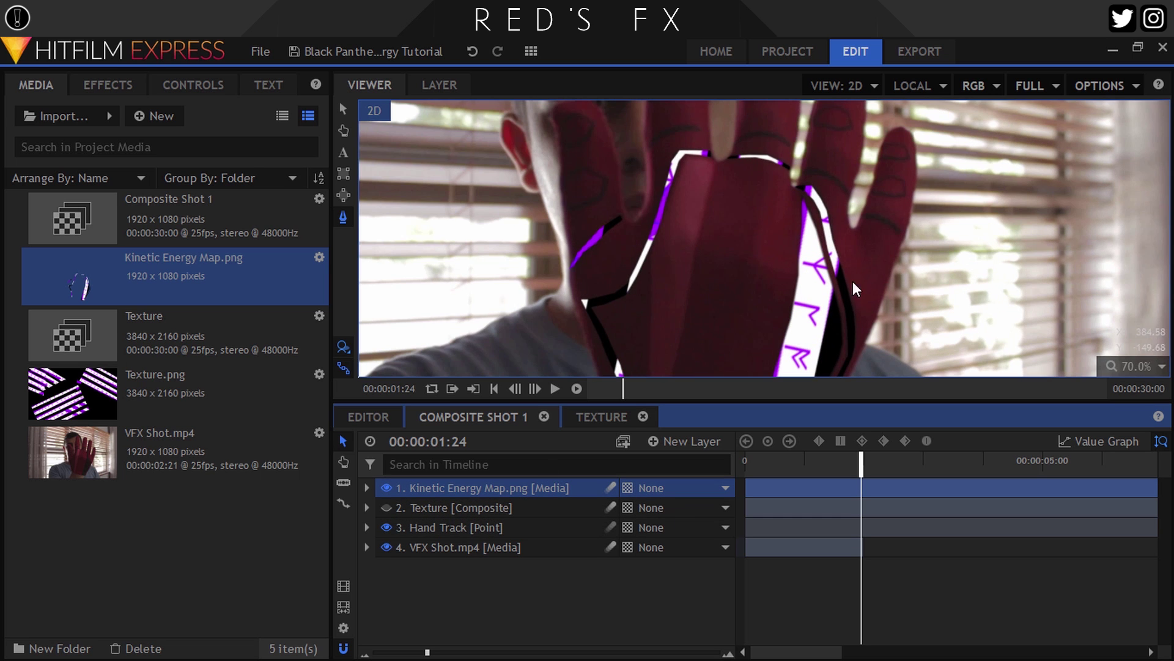
{"action": "left_click", "coordinate": [110, 92]}
{"action": "left_click", "coordinate": [91, 116]}
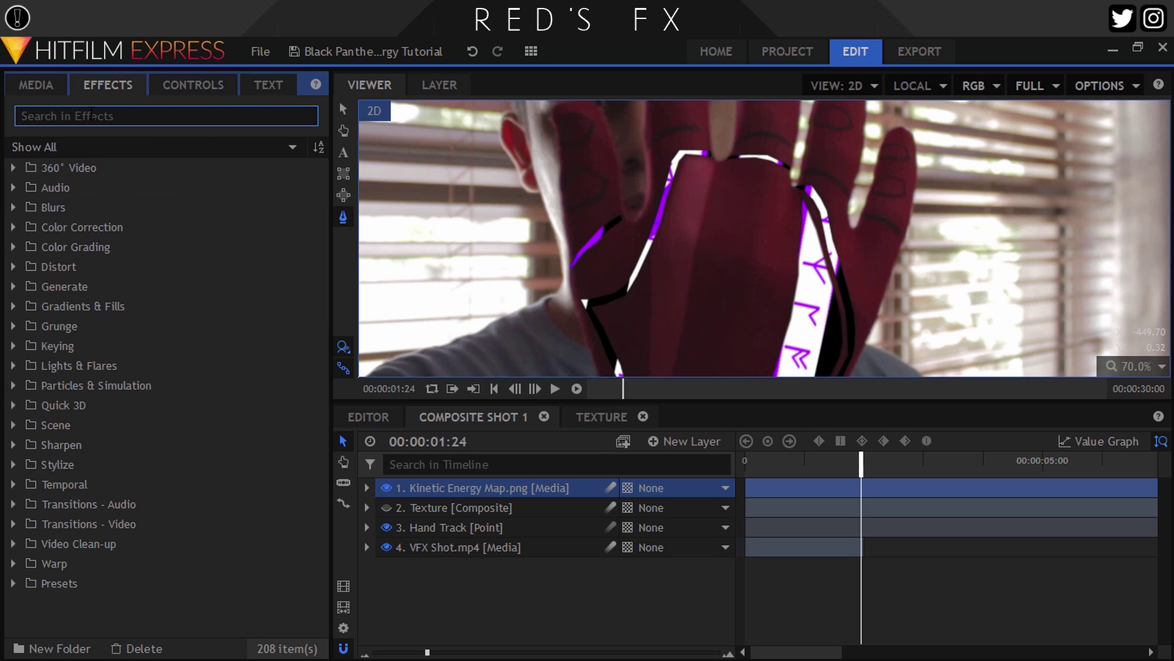
{"action": "type", "text": "hue"}
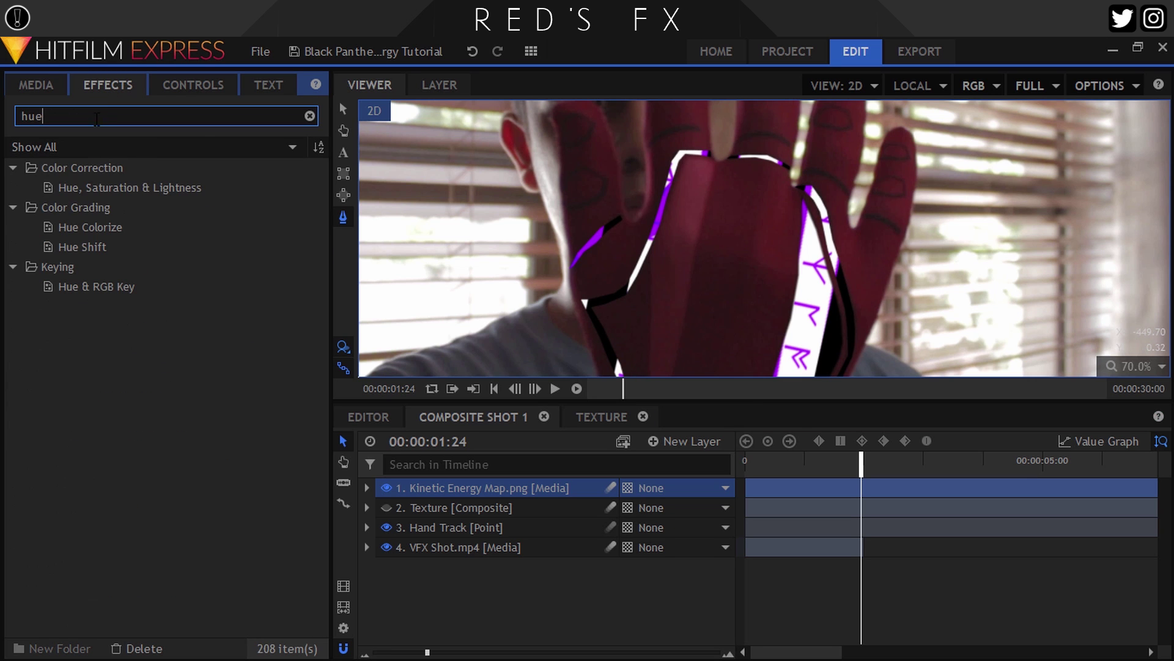
{"action": "left_click_drag", "start_coordinate": [96, 286], "coordinate": [446, 487]}
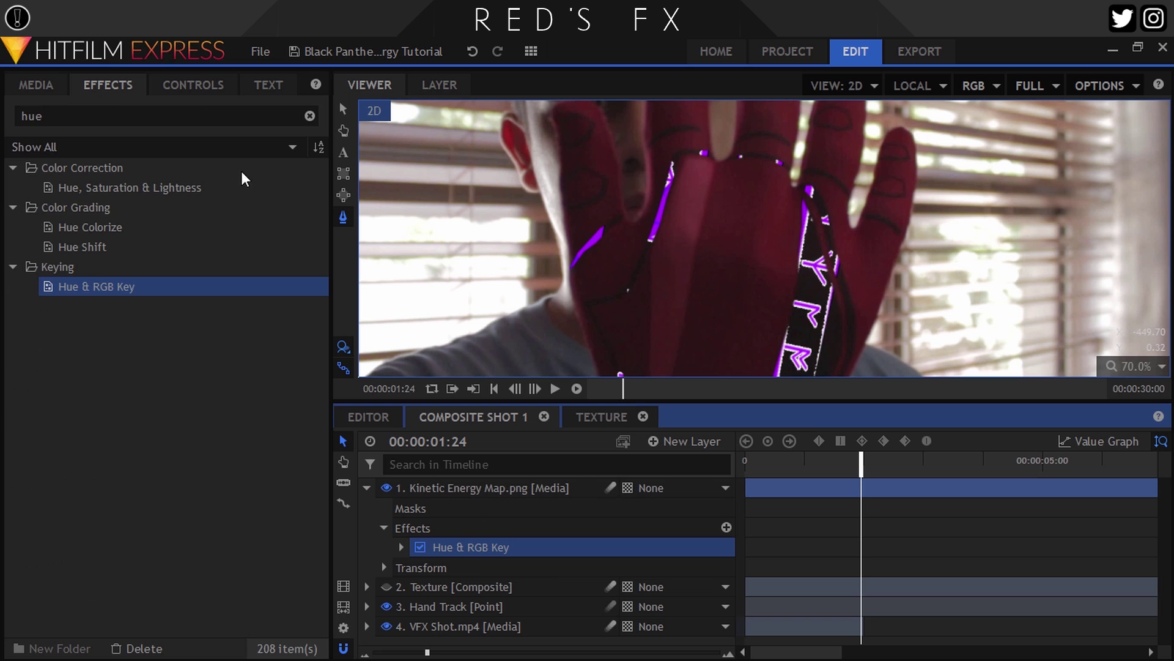
Set the Hue & RGB Key color to white (255, 255, 255).
{"action": "left_click", "coordinate": [194, 90]}
{"action": "left_click", "coordinate": [31, 227]}
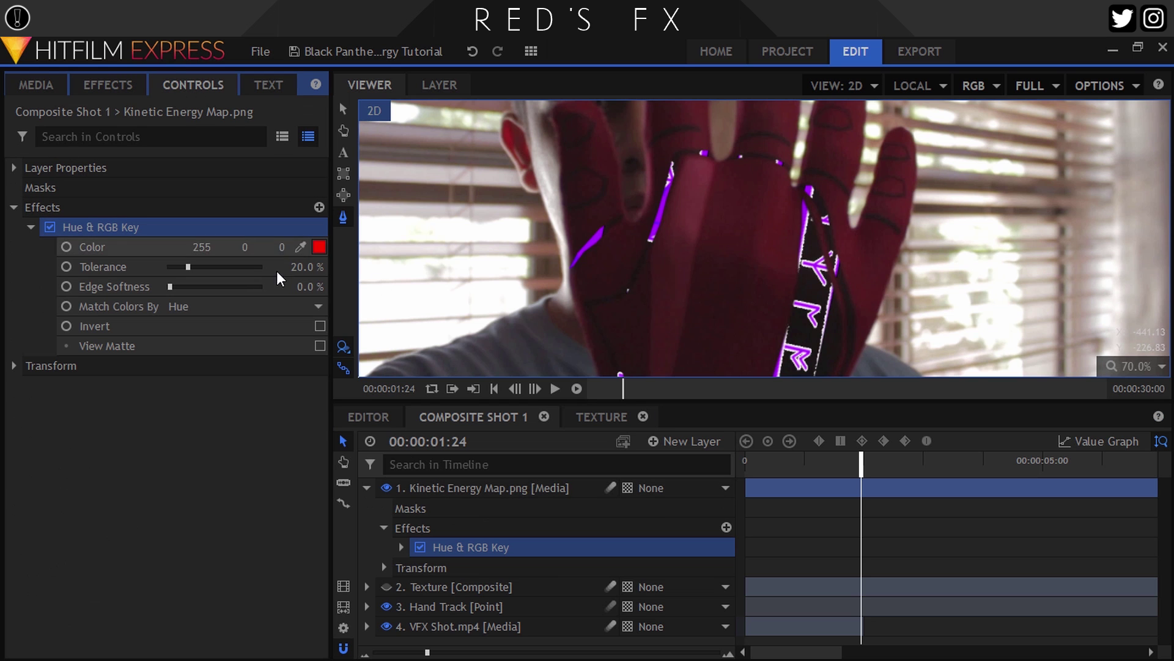
{"action": "left_click", "coordinate": [318, 247]}
{"action": "left_click", "coordinate": [673, 499]}
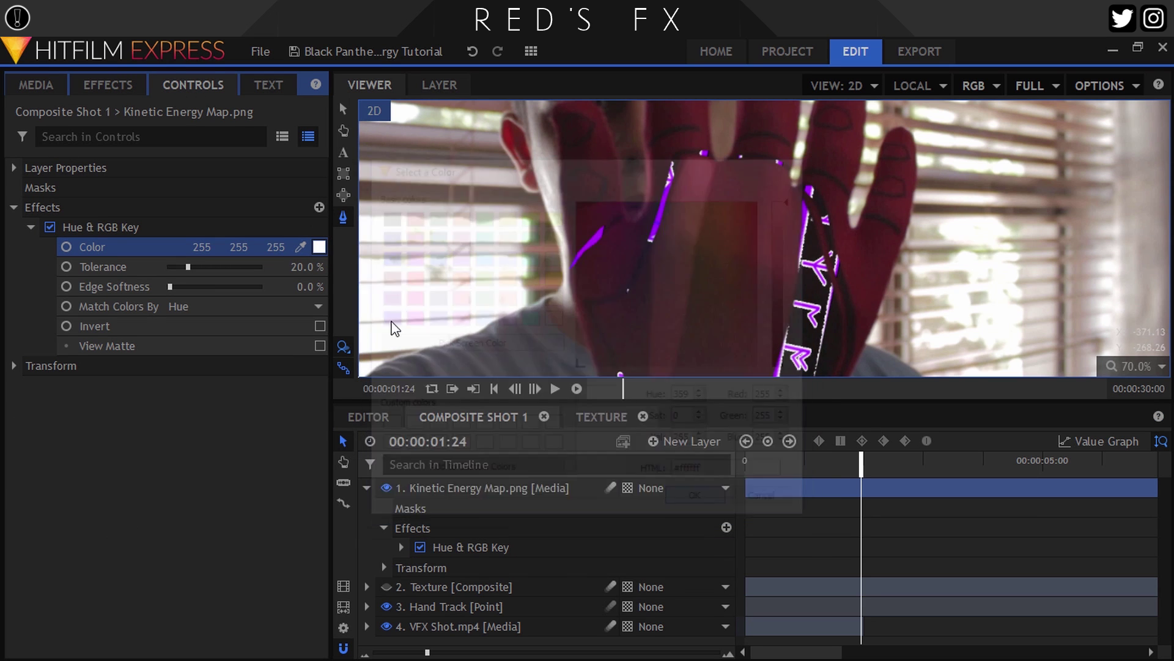
Set the key's tolerance to 8%, its edge softness to 10%, and its color matching to RGB.
{"action": "double_click", "coordinate": [309, 267]}
{"action": "type", "text": "8"}
{"action": "key", "text": "Return"}
{"action": "double_click", "coordinate": [309, 286]}
{"action": "type", "text": "10"}
{"action": "key", "text": "Return"}
{"action": "left_click", "coordinate": [232, 307]}
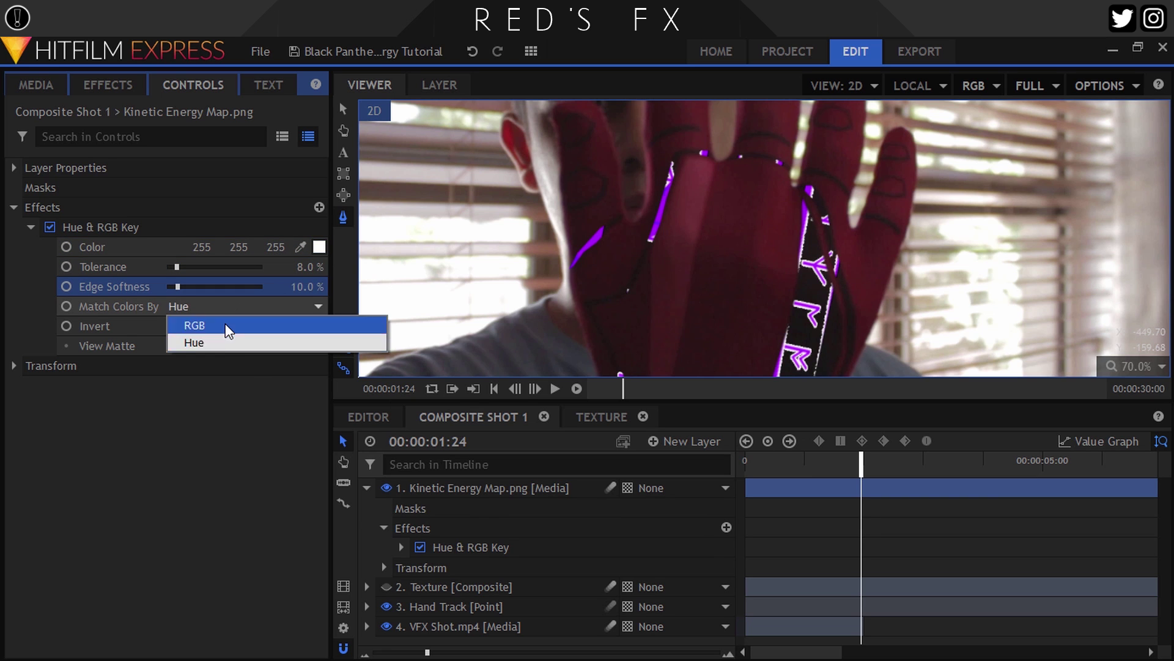
{"action": "left_click", "coordinate": [225, 323]}
{"action": "left_click", "coordinate": [38, 226]}
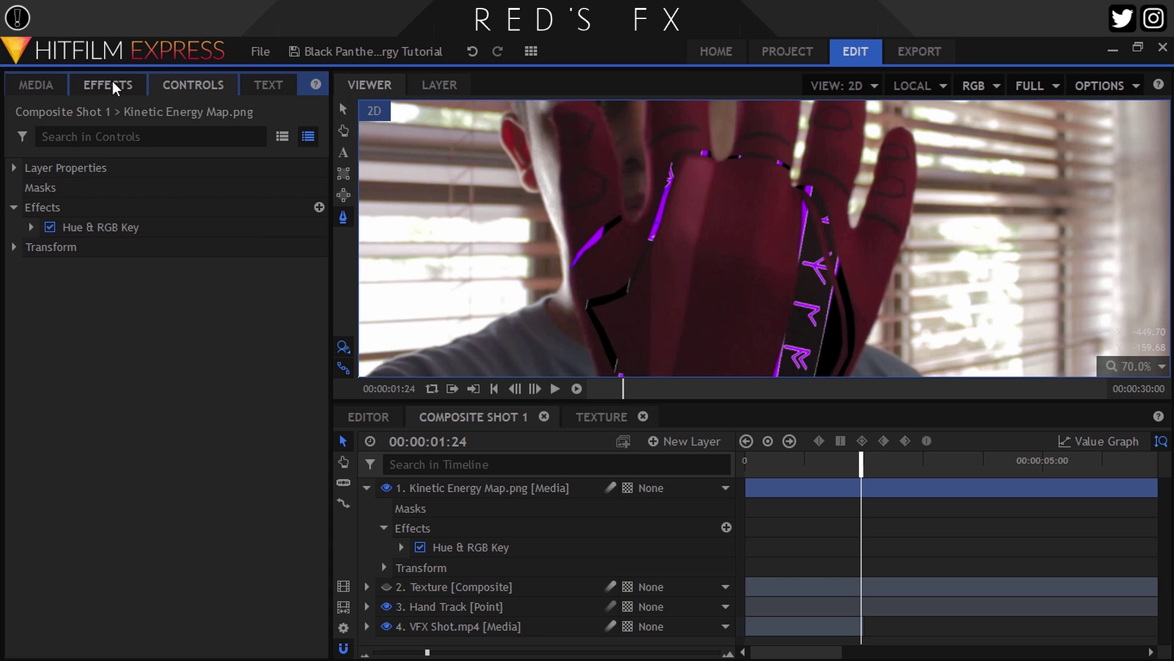
Add the Glow effect to the Kinetic Energy Map.png layer.
{"action": "left_click", "coordinate": [108, 84]}
{"action": "left_click_drag", "start_coordinate": [46, 115], "coordinate": [3, 118]}
{"action": "type", "text": "glow"}
{"action": "left_click_drag", "start_coordinate": [107, 227], "coordinate": [376, 488]}
Configure the Glow with intensity 1.2, threshold 70%, radius 24 px and Add blending.
{"action": "left_click", "coordinate": [183, 85]}
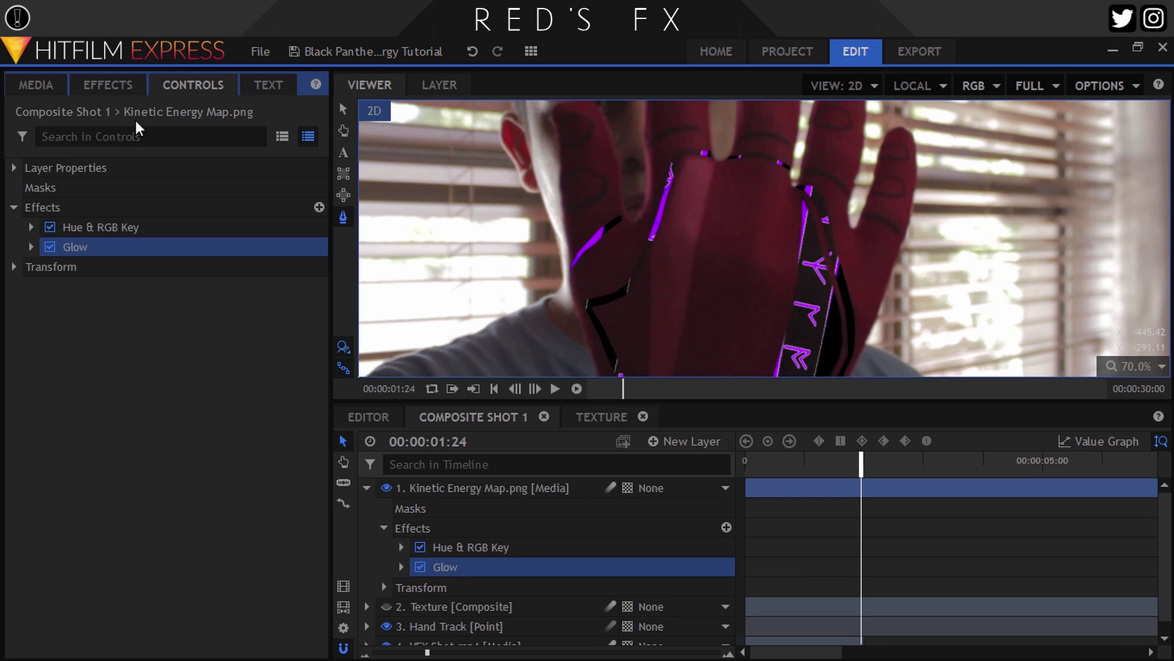
{"action": "left_click", "coordinate": [33, 247]}
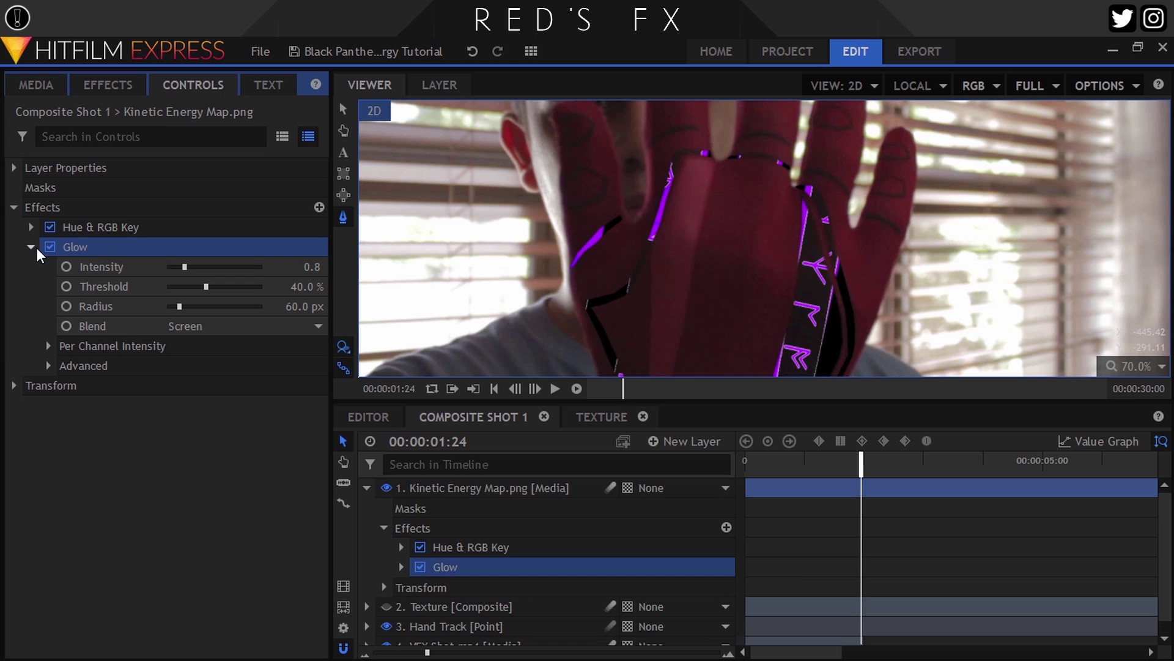
{"action": "left_click", "coordinate": [138, 488]}
{"action": "left_click", "coordinate": [303, 269]}
{"action": "type", "text": "1.2"}
{"action": "key", "text": "Return"}
{"action": "left_click", "coordinate": [303, 286]}
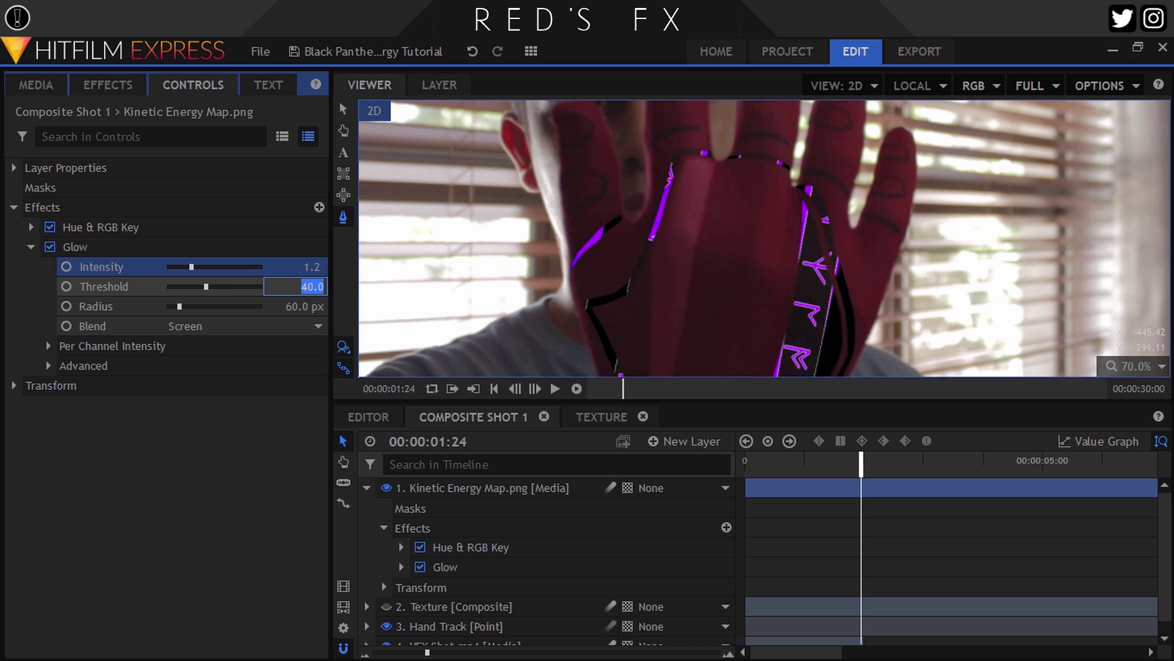
{"action": "key", "text": "Return"}
{"action": "left_click", "coordinate": [288, 305]}
{"action": "type", "text": "24"}
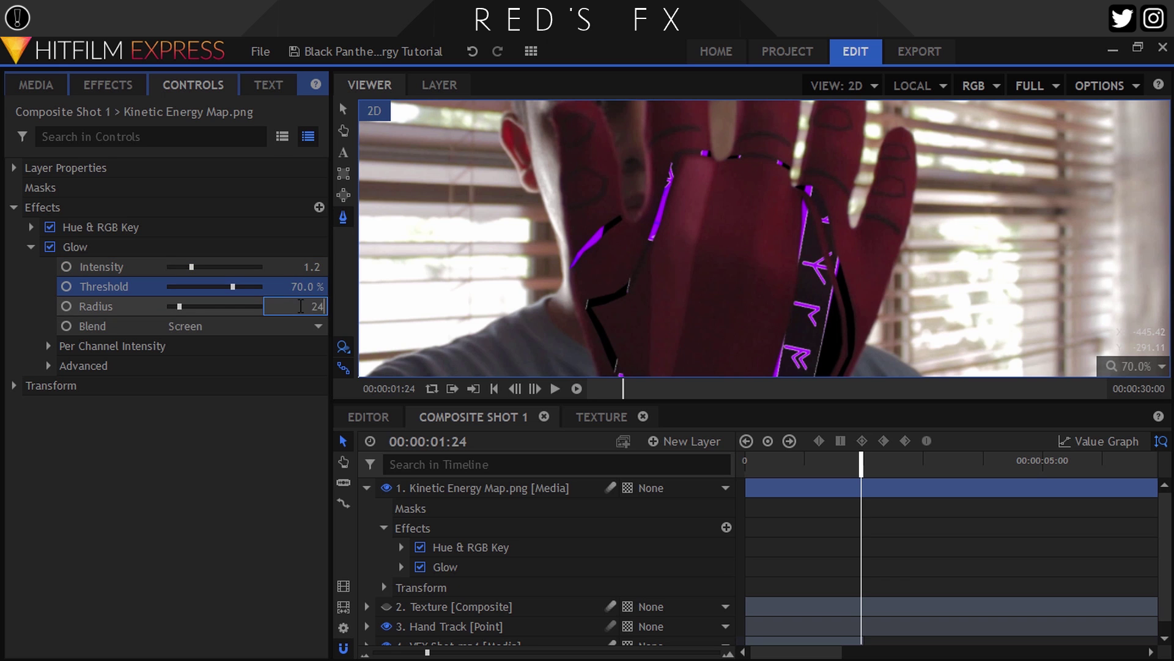
{"action": "key", "text": "Return"}
{"action": "left_click", "coordinate": [281, 325]}
{"action": "left_click", "coordinate": [200, 377]}
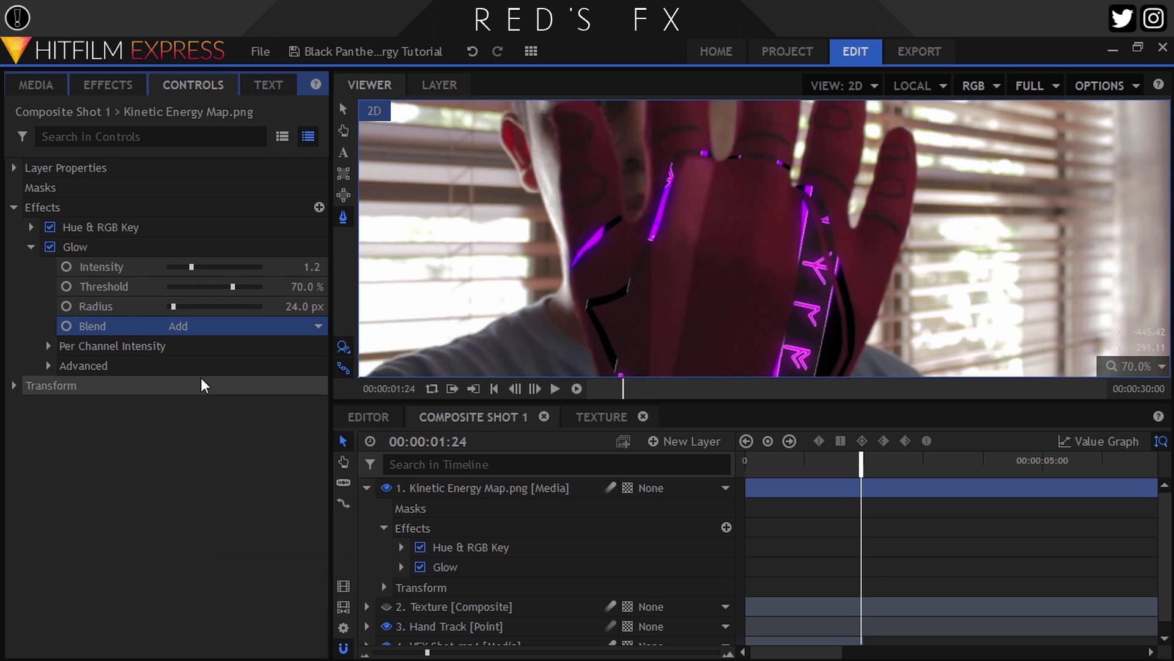
Duplicate the Glow effect and set the copy's intensity to 1.5, threshold to 90% and radius to 120 px.
{"action": "left_click", "coordinate": [86, 243]}
{"action": "key", "text": "ctrl+d"}
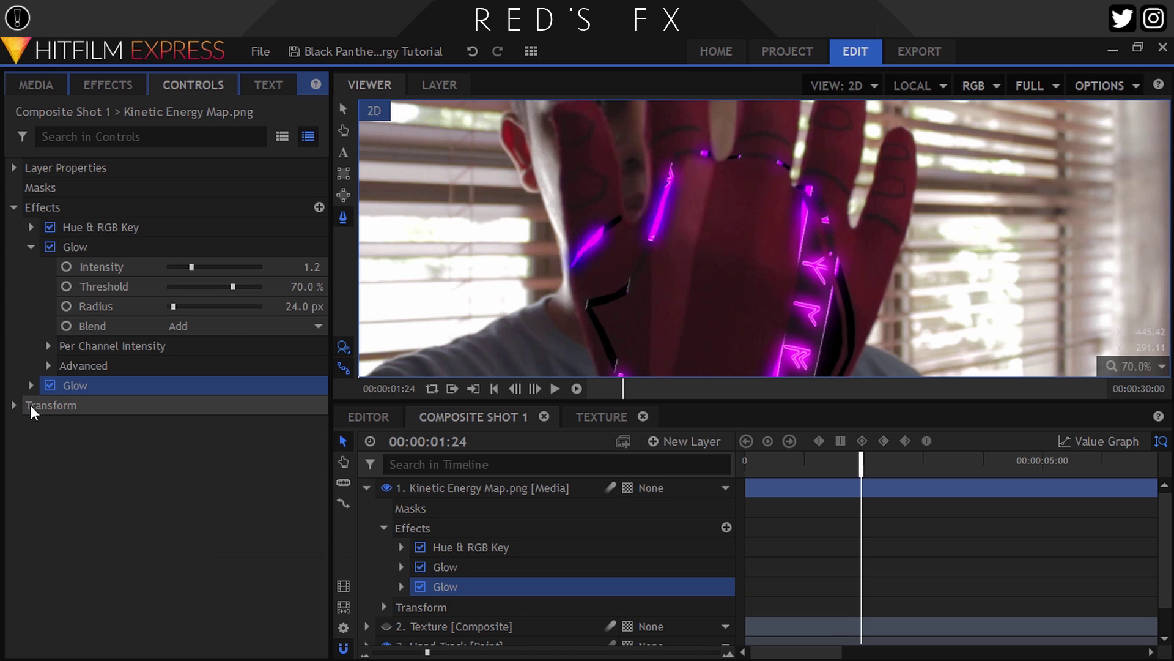
{"action": "left_click", "coordinate": [312, 405]}
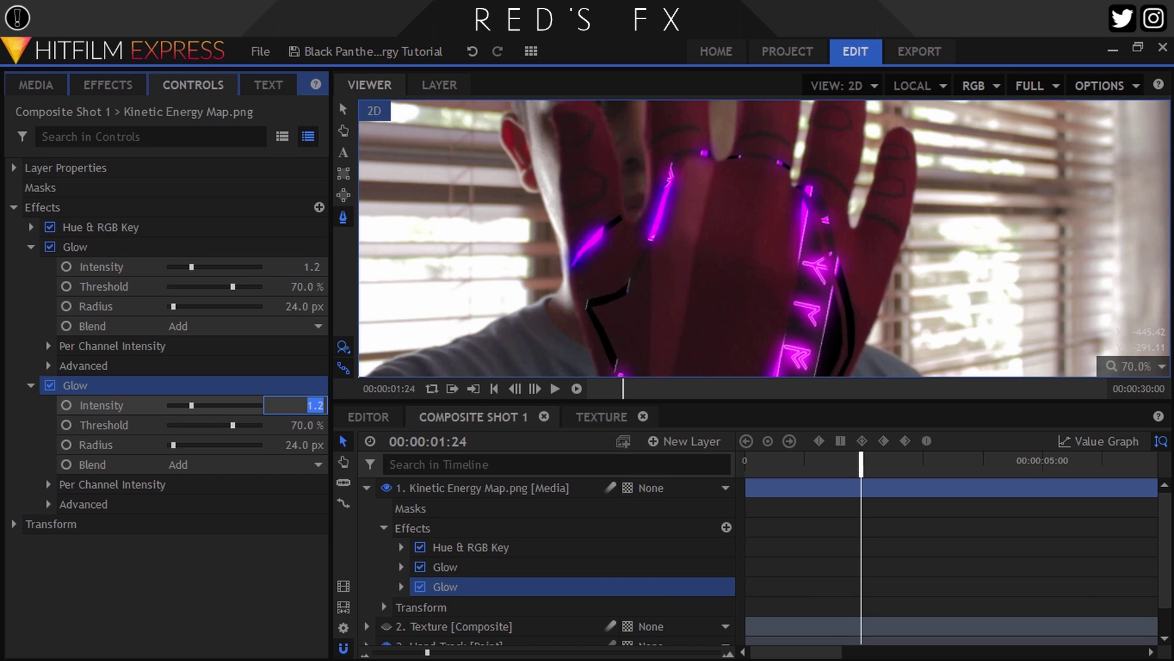
{"action": "type", "text": "1.5"}
{"action": "key", "text": "Return"}
{"action": "left_click", "coordinate": [306, 425]}
{"action": "type", "text": "90"}
{"action": "key", "text": "Return"}
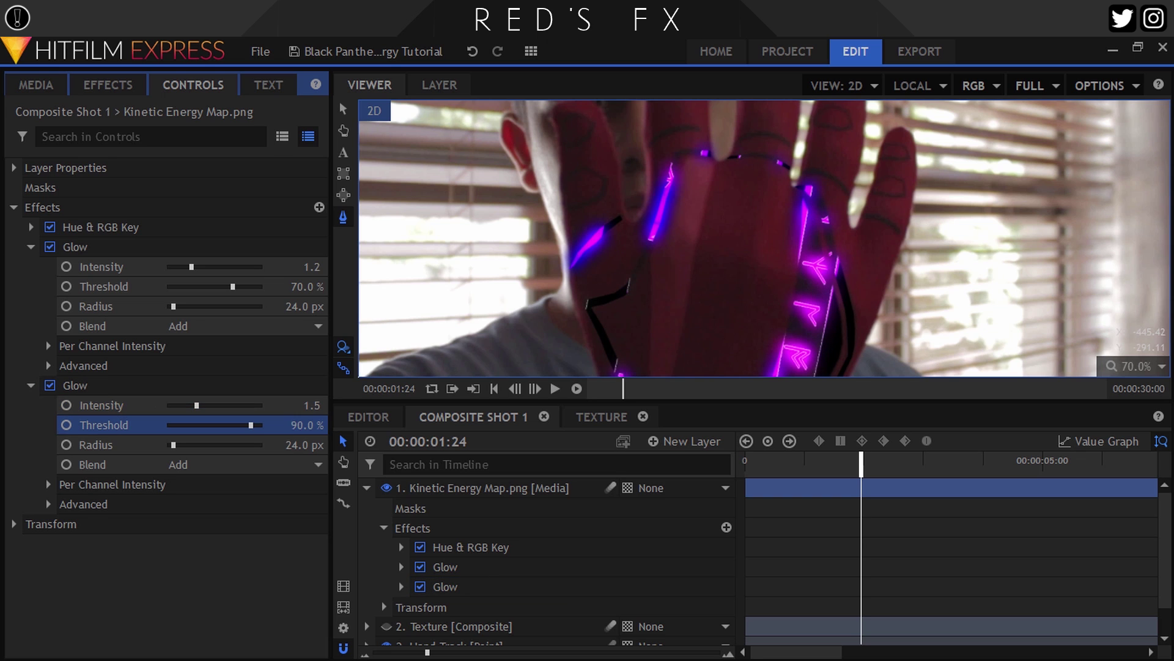
{"action": "left_click", "coordinate": [309, 445]}
{"action": "type", "text": "120"}
{"action": "key", "text": "Return"}
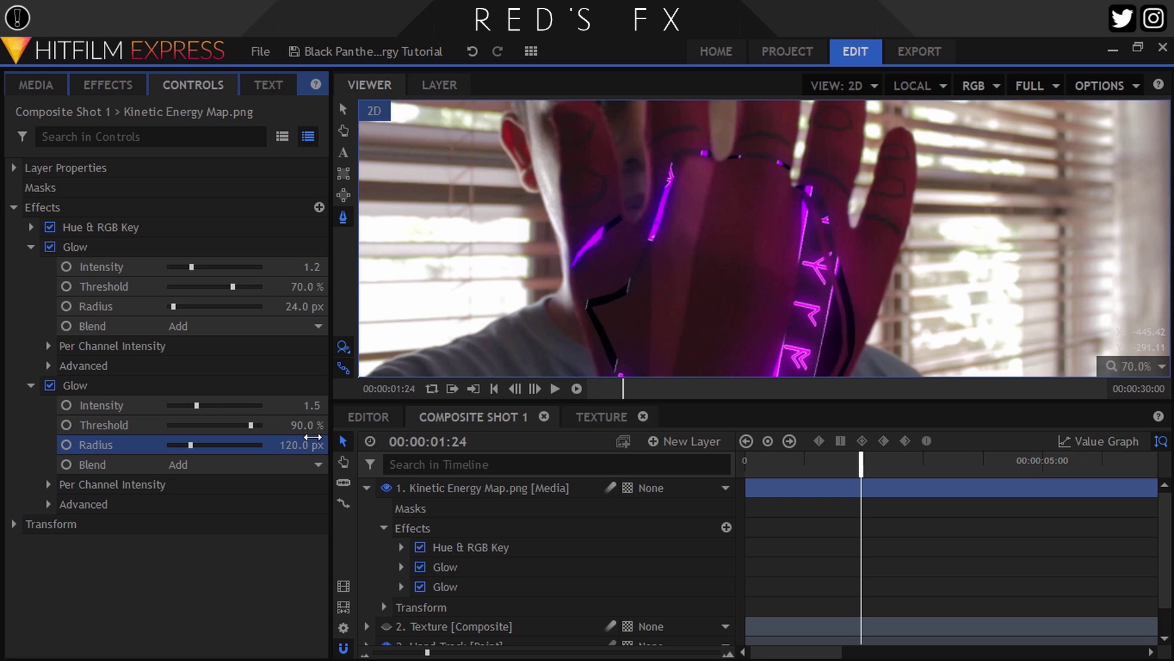
Duplicate the second Glow and set the new copy's intensity to 0.6, threshold to 12% and radius to 130 px.
{"action": "left_click", "coordinate": [30, 246]}
{"action": "left_click", "coordinate": [31, 267]}
{"action": "left_click", "coordinate": [80, 267]}
{"action": "key", "text": "ctrl+d"}
{"action": "left_click", "coordinate": [31, 286]}
{"action": "left_click", "coordinate": [306, 306]}
{"action": "type", "text": "0.6"}
{"action": "key", "text": "Tab"}
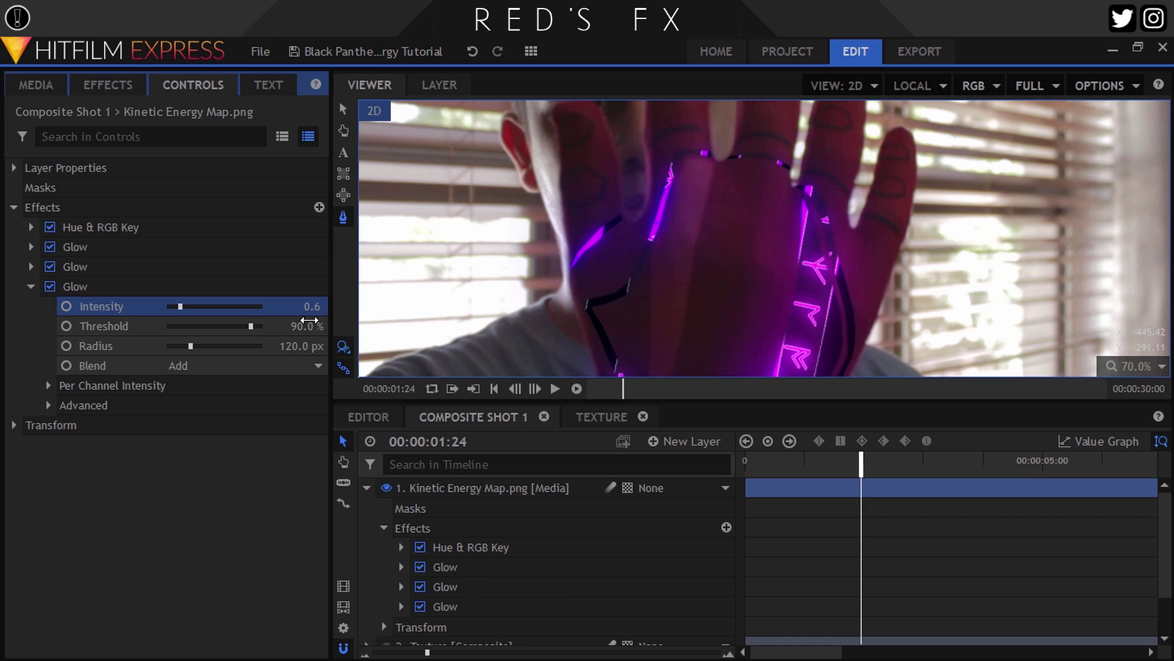
{"action": "type", "text": "12"}
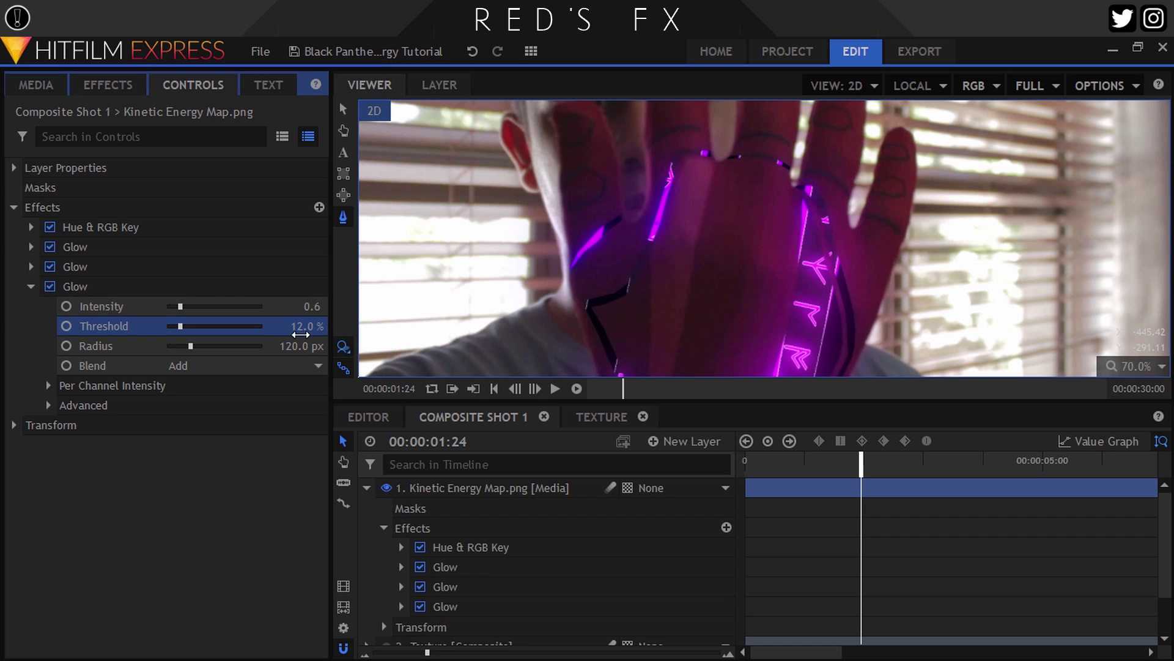
{"action": "key", "text": "Tab"}
{"action": "type", "text": "130"}
{"action": "key", "text": "Return"}
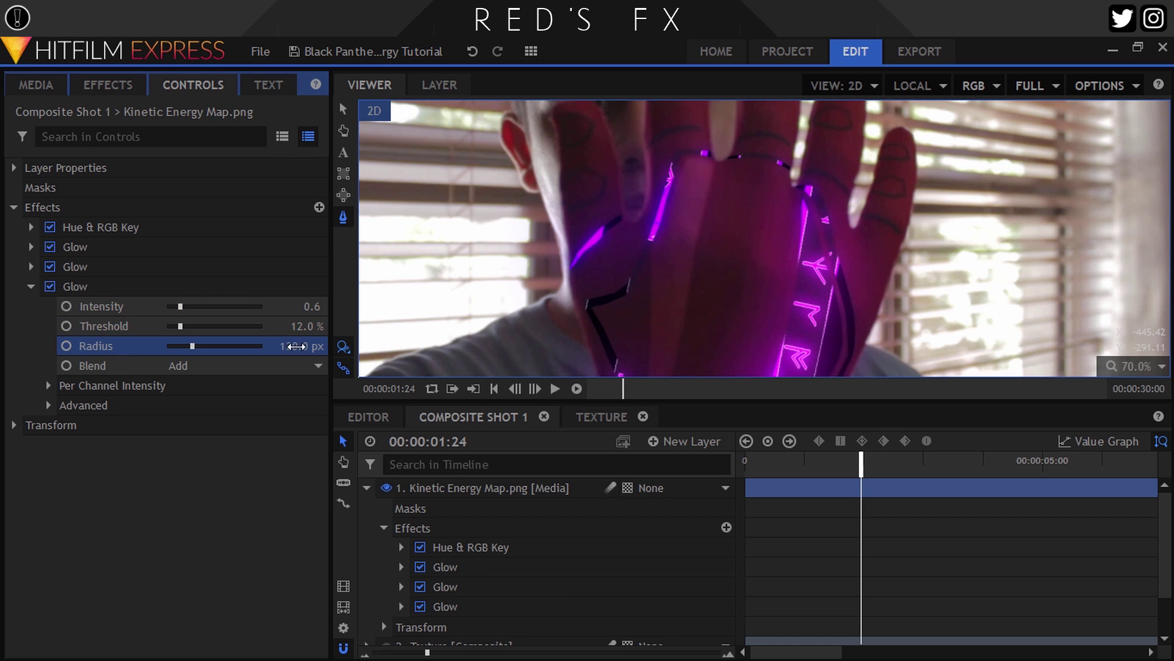
{"action": "left_click", "coordinate": [30, 286]}
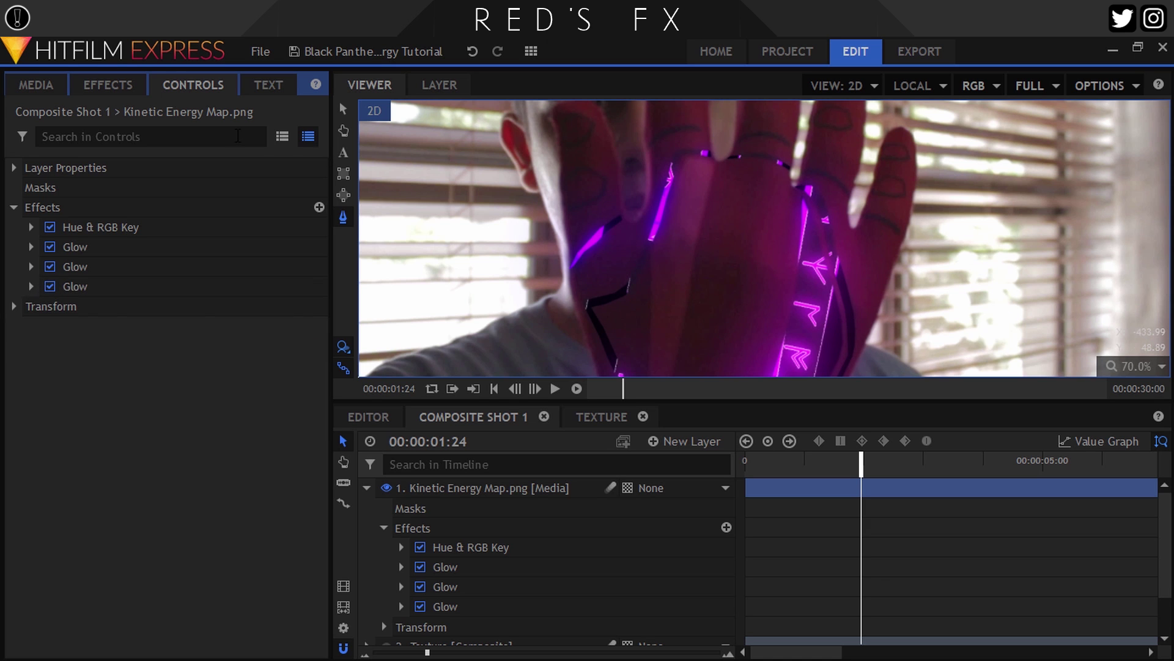
Add the Blur effect to the Kinetic Energy Map.png layer after the three Glows.
{"action": "left_click", "coordinate": [91, 84]}
{"action": "left_click", "coordinate": [48, 117]}
{"action": "left_click_drag", "start_coordinate": [48, 116], "coordinate": [3, 116]}
{"action": "type", "text": "blur"}
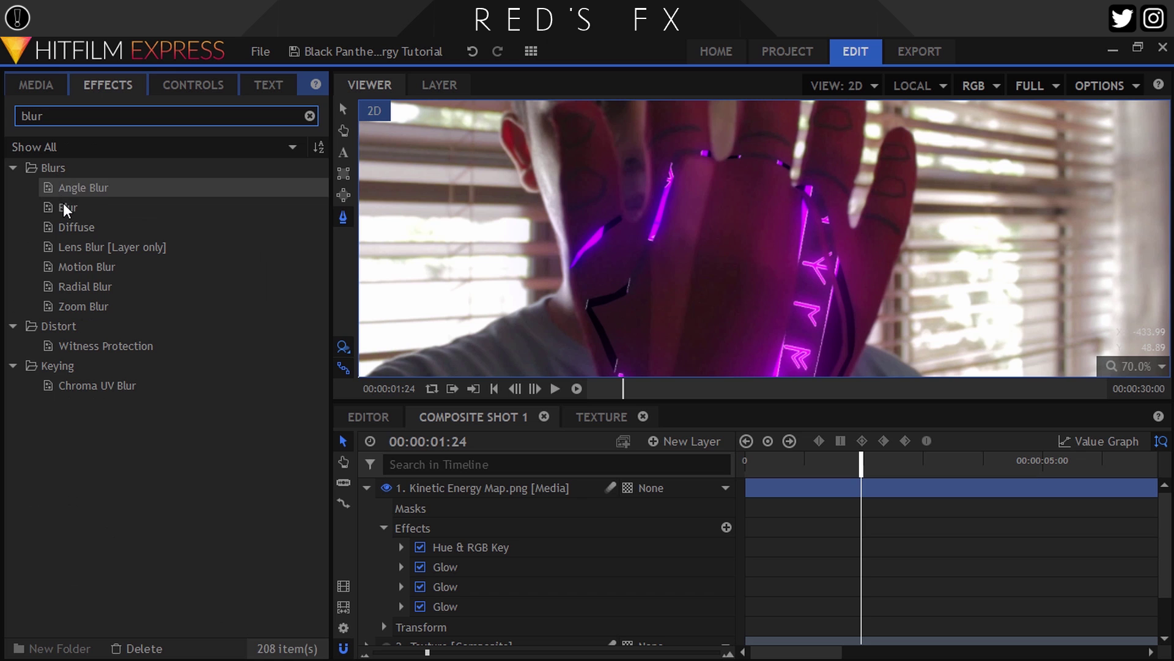
{"action": "left_click_drag", "start_coordinate": [60, 208], "coordinate": [433, 488]}
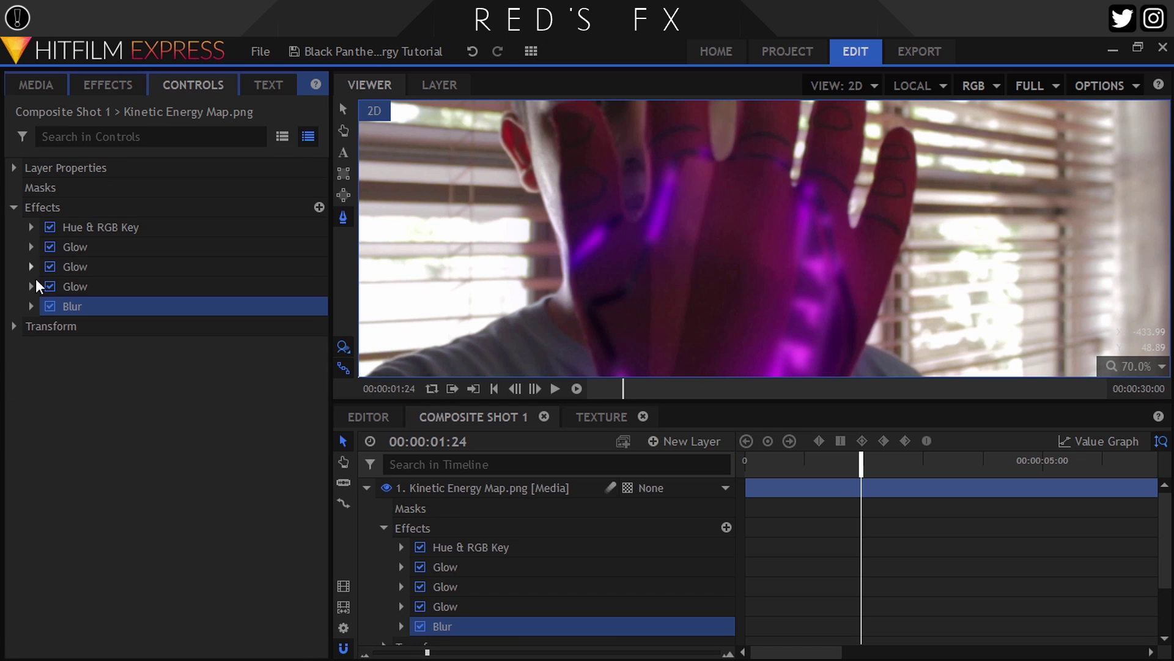
Set the Blur radius to 2 px and fit the whole frame in the viewer.
{"action": "left_click", "coordinate": [30, 306]}
{"action": "left_click", "coordinate": [302, 328]}
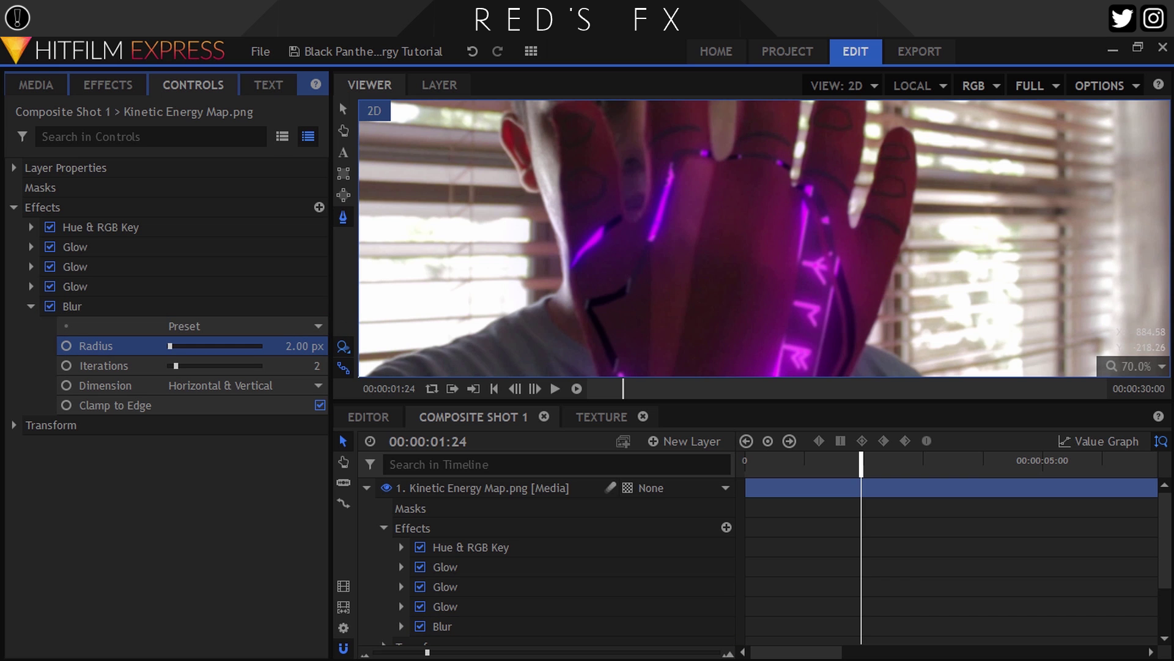
{"action": "left_click", "coordinate": [1159, 365]}
{"action": "left_click", "coordinate": [1107, 570]}
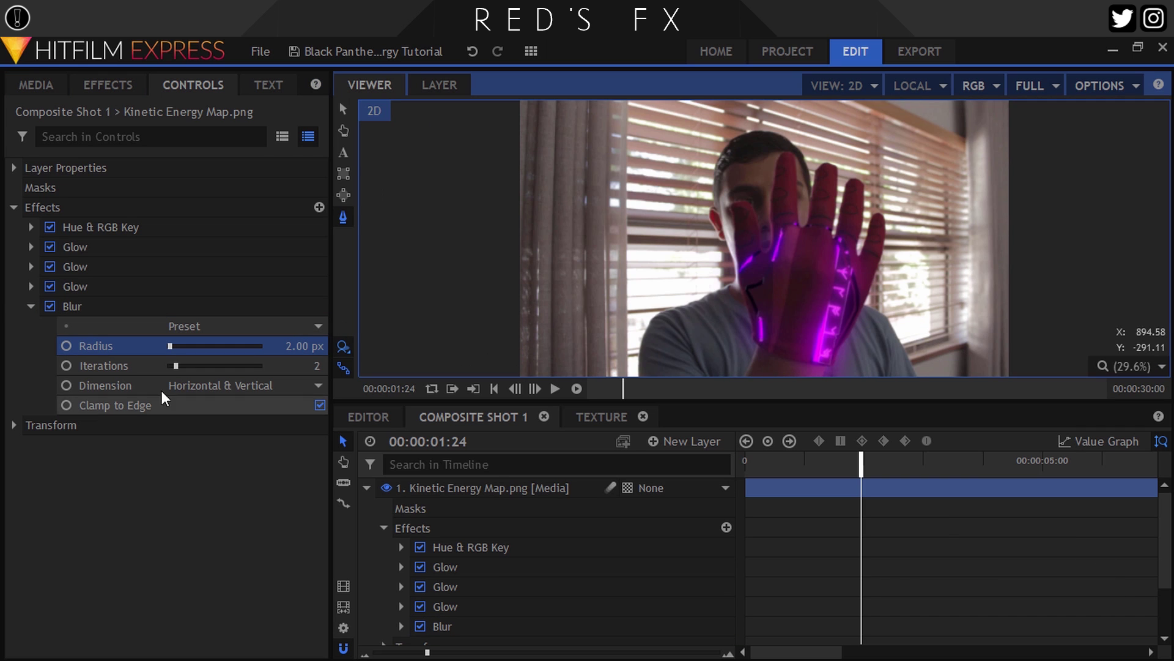
{"action": "left_click", "coordinate": [14, 206]}
Draw a thin rectangular mask across the glove's wrist end on the Kinetic Energy Map.png layer and shift it slightly down.
{"action": "left_click", "coordinate": [35, 84]}
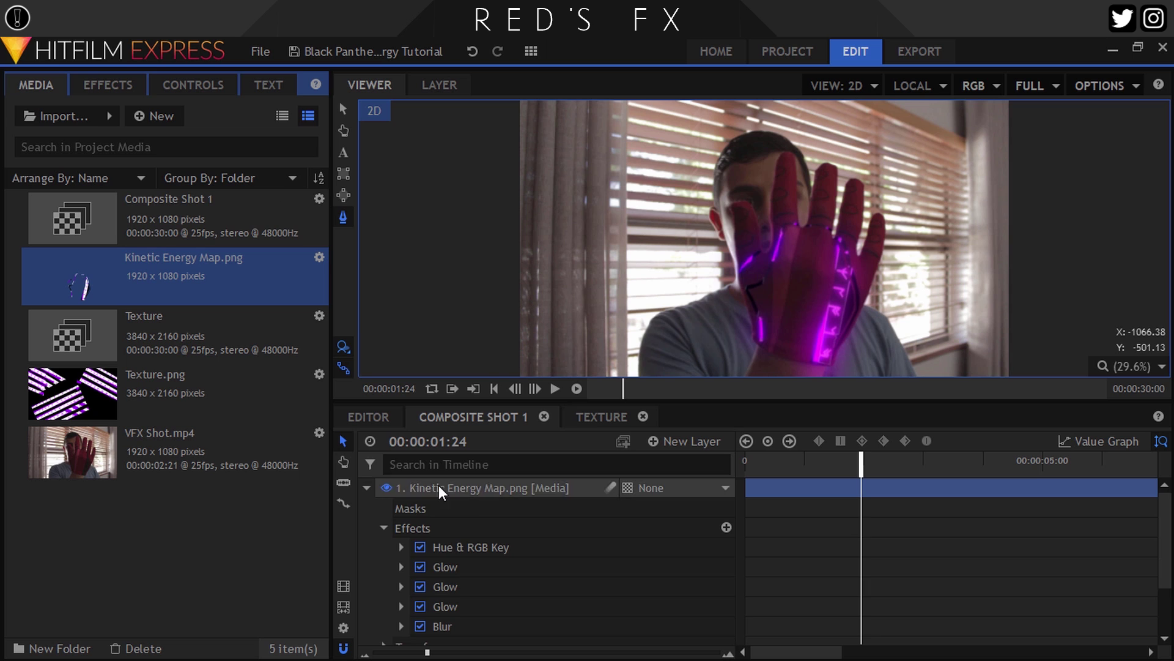
{"action": "left_click", "coordinate": [367, 487]}
{"action": "left_click", "coordinate": [345, 177]}
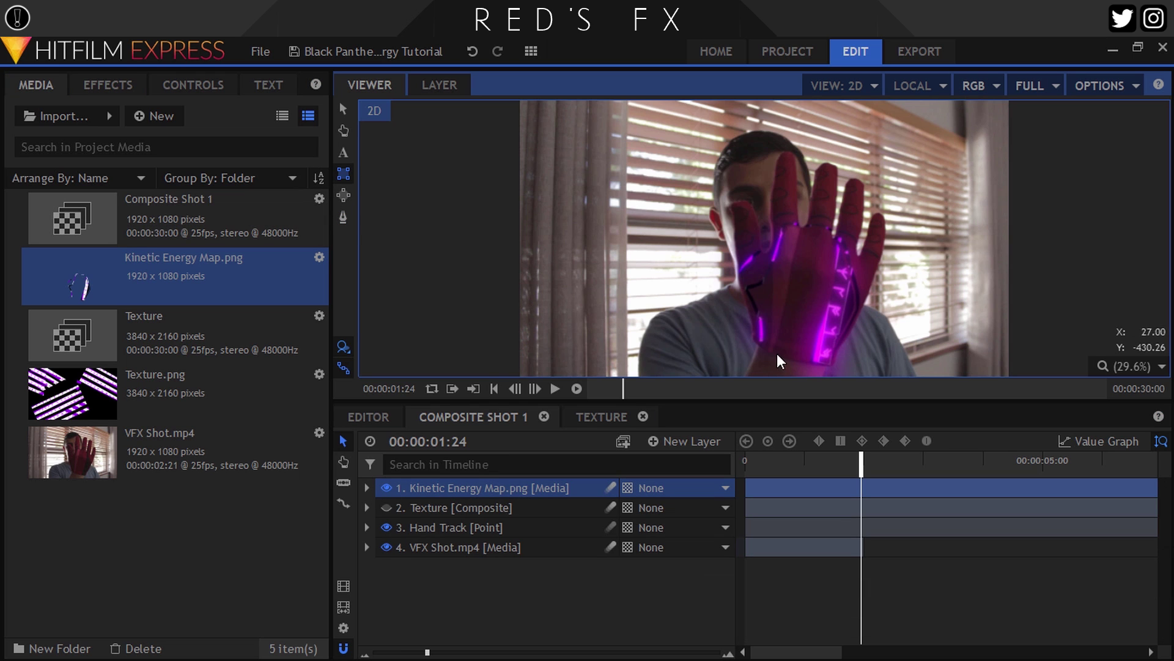
{"action": "left_click_drag", "start_coordinate": [726, 350], "coordinate": [833, 374]}
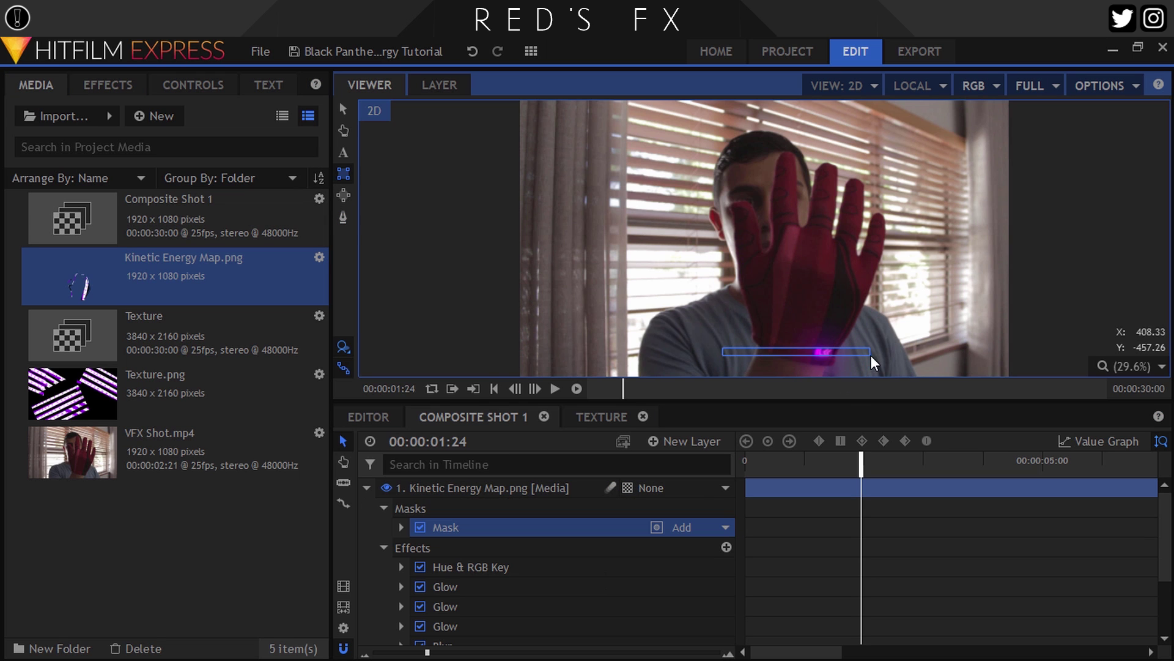
{"action": "left_click", "coordinate": [343, 109]}
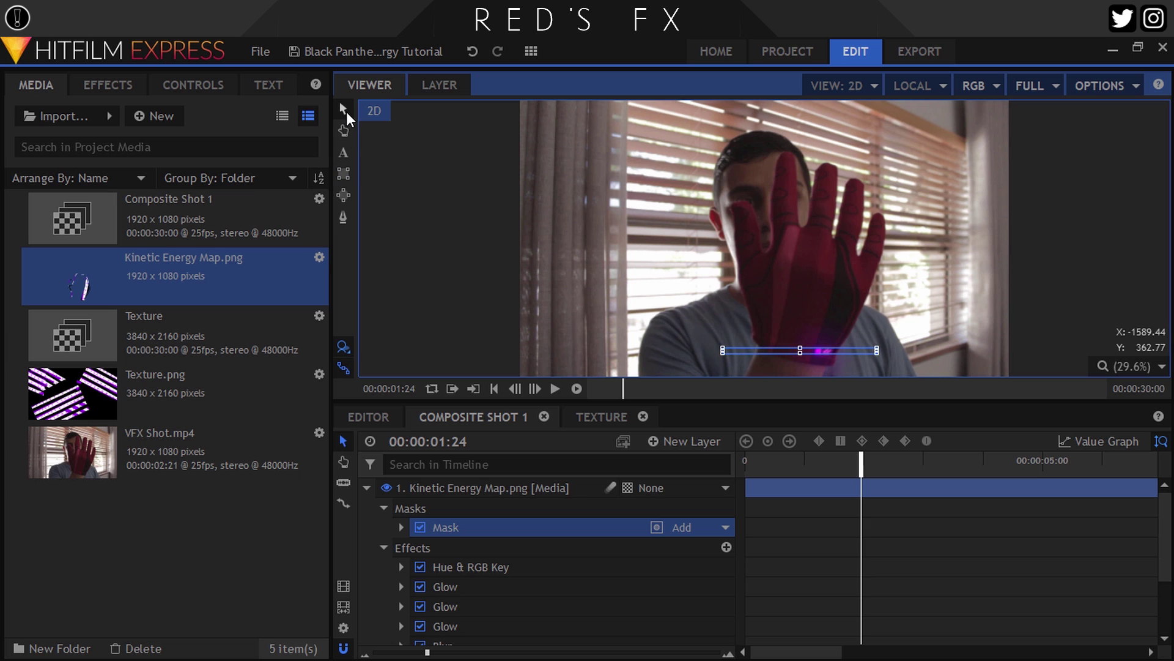
{"action": "left_click_drag", "start_coordinate": [811, 354], "coordinate": [807, 360]}
Set the rectangular mask's feather strength to 80 px and move the mask slightly further down the wrist.
{"action": "left_click", "coordinate": [170, 85]}
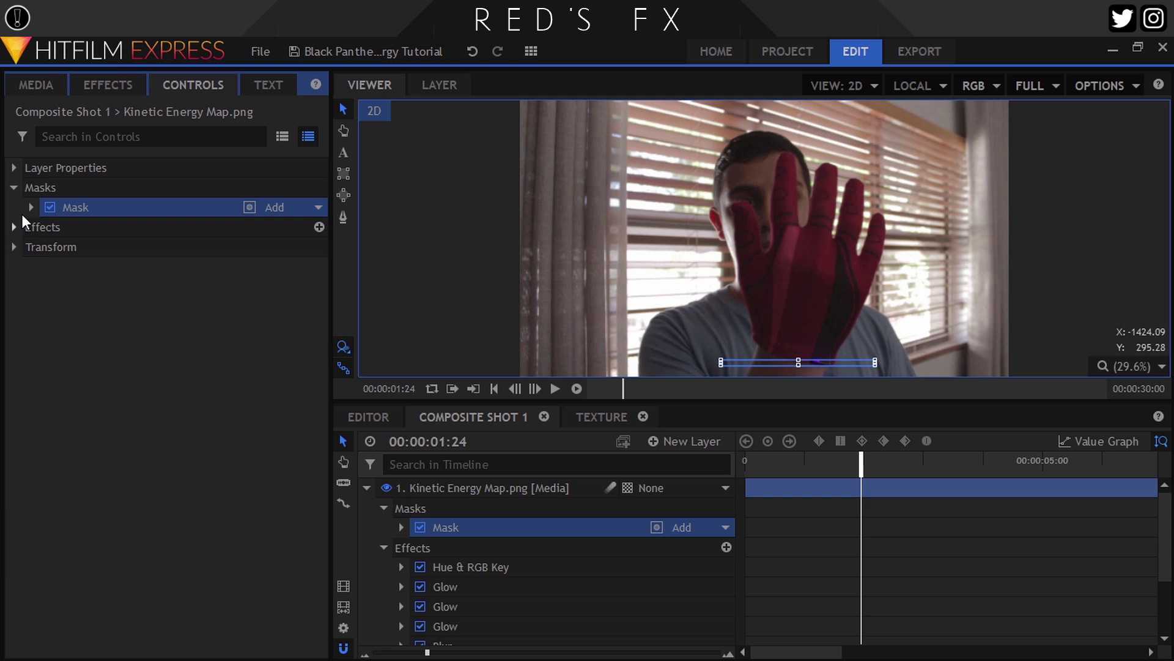
{"action": "left_click", "coordinate": [30, 207]}
{"action": "left_click", "coordinate": [47, 266]}
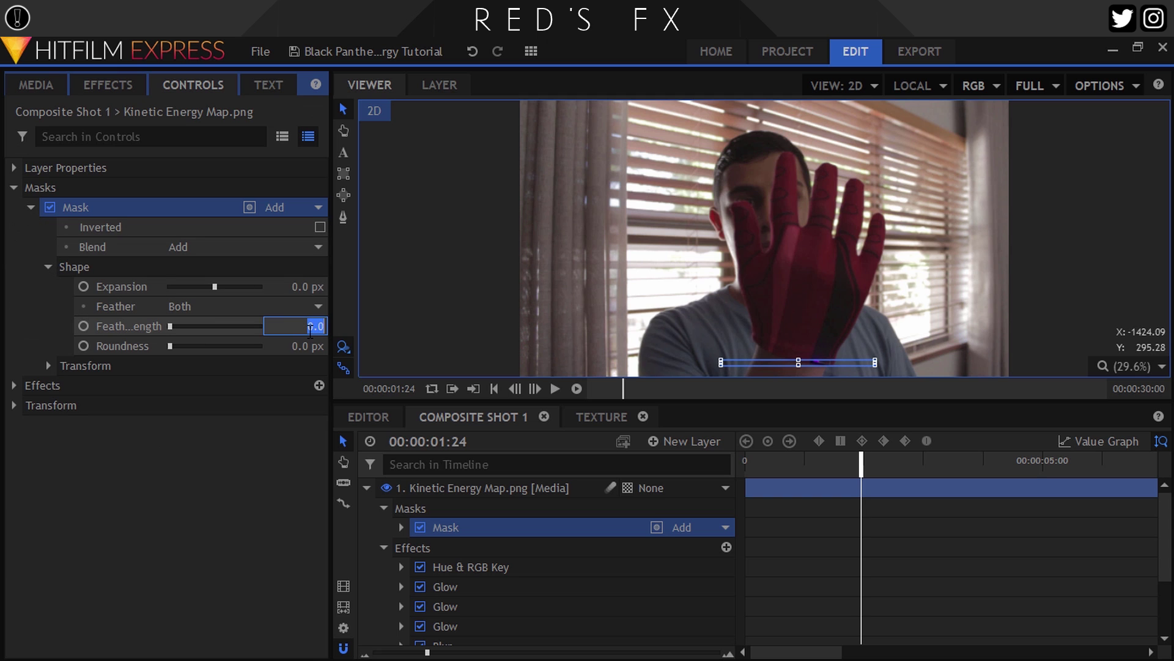
{"action": "left_click", "coordinate": [310, 331]}
{"action": "type", "text": "80"}
{"action": "key", "text": "Return"}
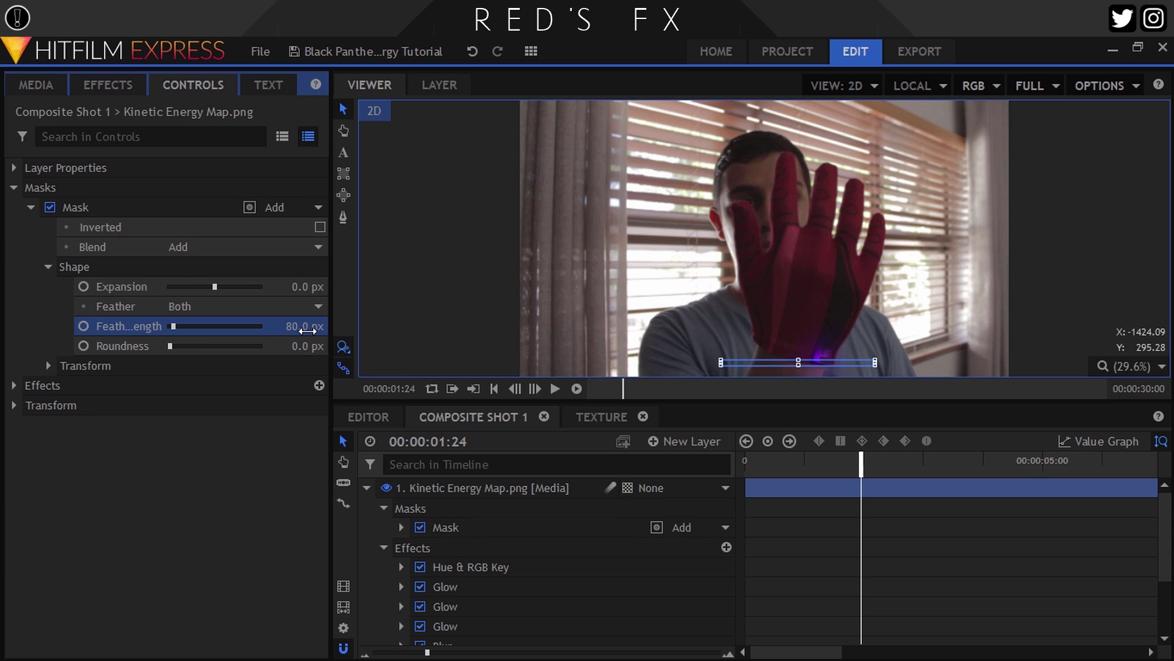
{"action": "left_click_drag", "start_coordinate": [819, 370], "coordinate": [821, 376]}
Enable keyframing for the mask's Path and Position at 00:00:00:00.
{"action": "left_click_drag", "start_coordinate": [772, 460], "coordinate": [745, 460]}
{"action": "left_click", "coordinate": [367, 488]}
{"action": "left_click", "coordinate": [13, 388]}
{"action": "left_click", "coordinate": [49, 366]}
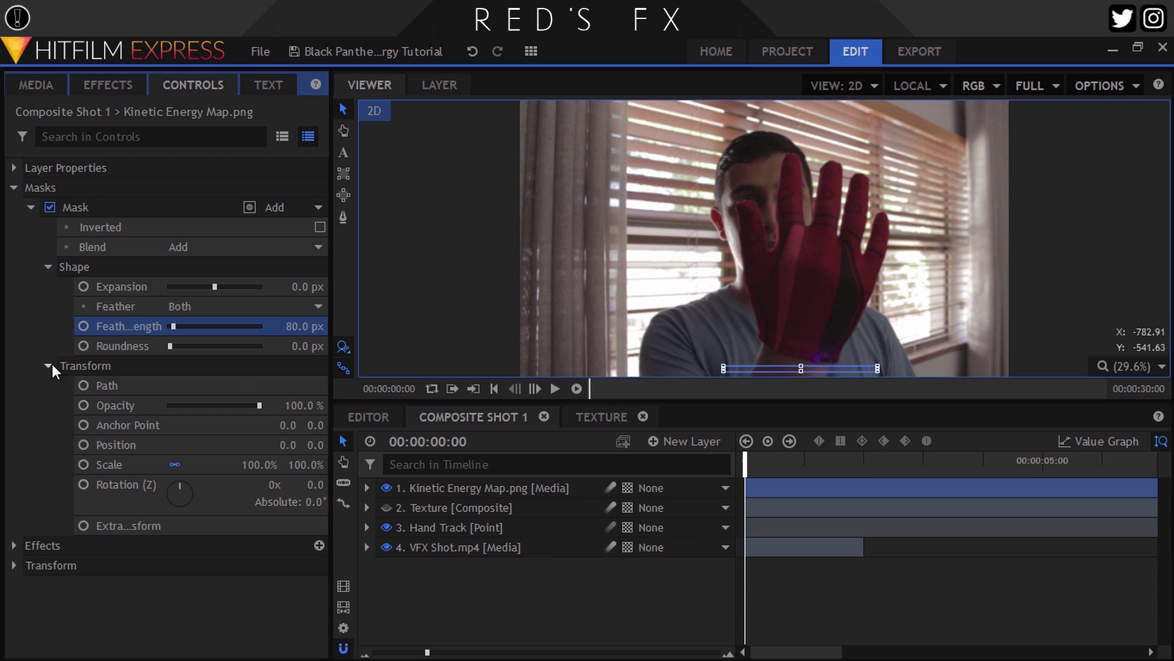
{"action": "left_click", "coordinate": [86, 385]}
{"action": "left_click", "coordinate": [83, 444]}
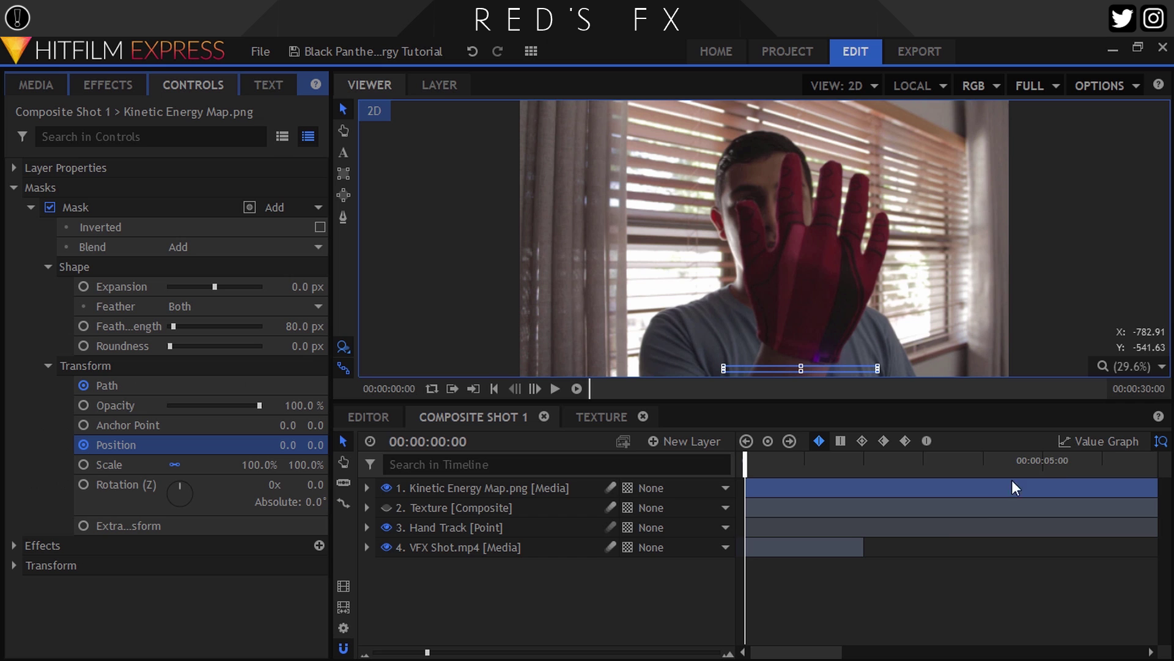
Keyframe the mask at 00:00:01:21 by moving it up across the glove to the fingertips and making it taller.
{"action": "scroll", "coordinate": [1049, 471], "scroll_direction": "down", "scroll_amount": 5}
{"action": "left_click", "coordinate": [837, 463]}
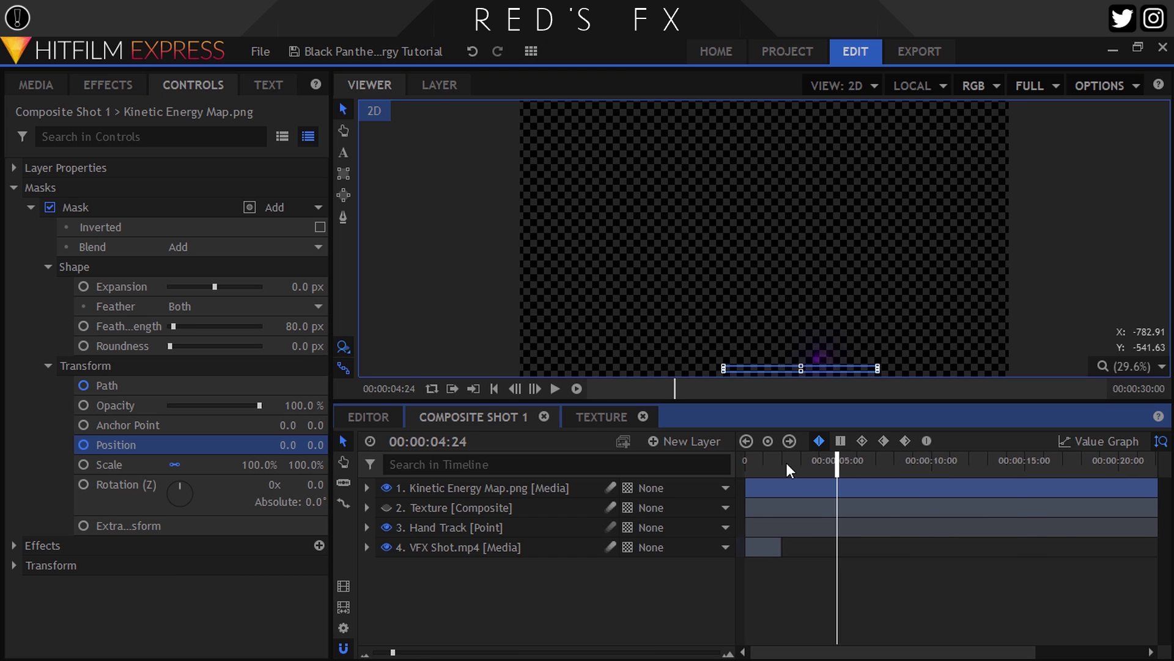
{"action": "scroll", "coordinate": [812, 468], "scroll_direction": "up", "scroll_amount": 5}
{"action": "left_click", "coordinate": [913, 459]}
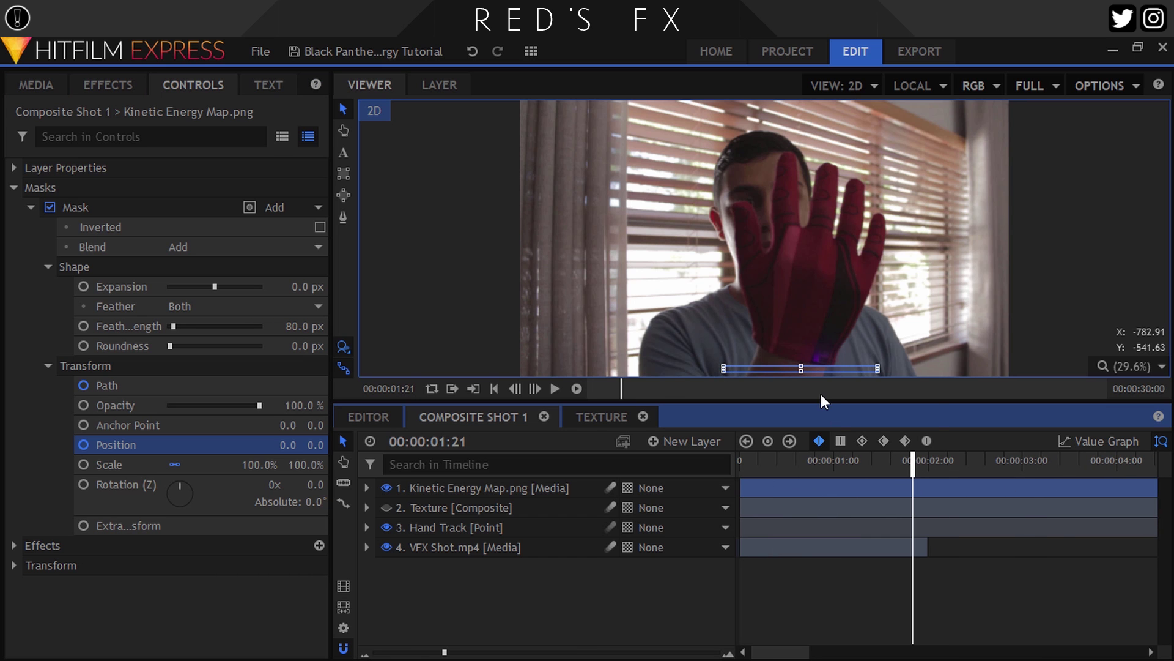
{"action": "left_click_drag", "start_coordinate": [836, 364], "coordinate": [852, 284]}
{"action": "left_click_drag", "start_coordinate": [813, 248], "coordinate": [842, 162]}
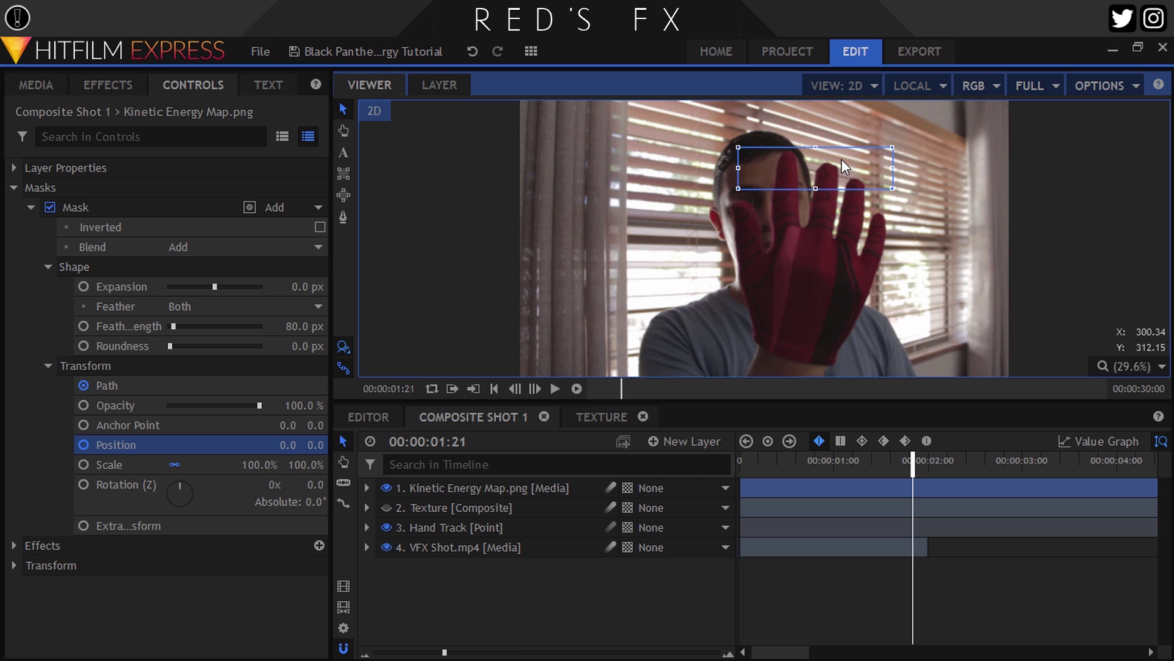
Parent the Kinetic Energy Map.png layer to the Hand Track point layer.
{"action": "left_click", "coordinate": [462, 491]}
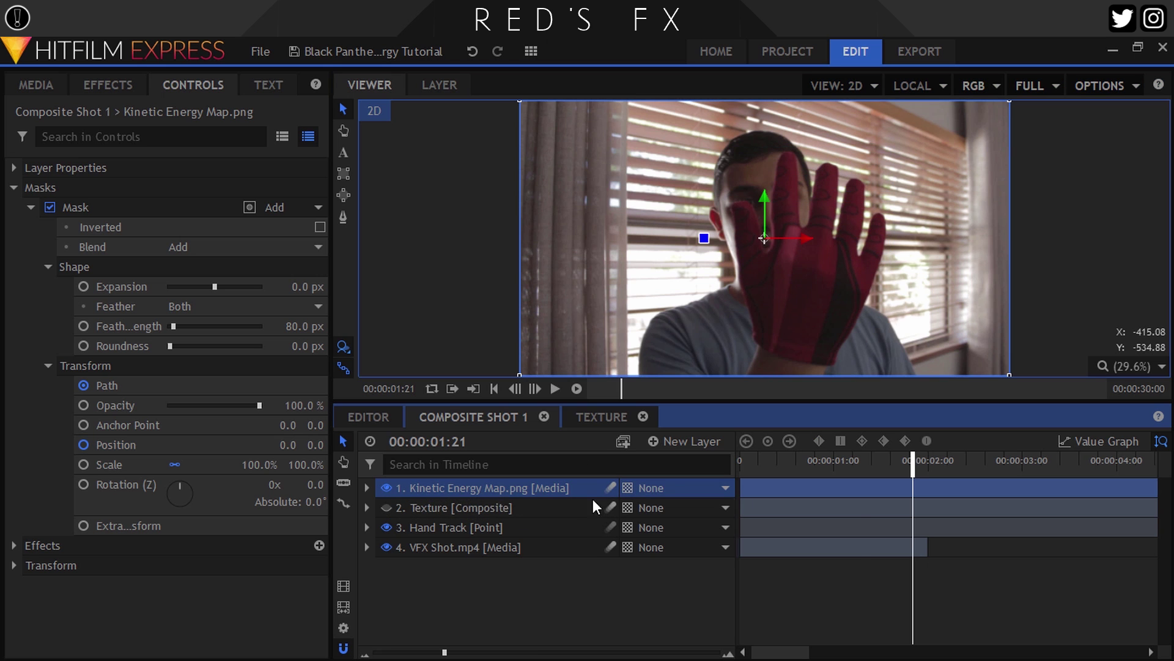
{"action": "left_click", "coordinate": [670, 485]}
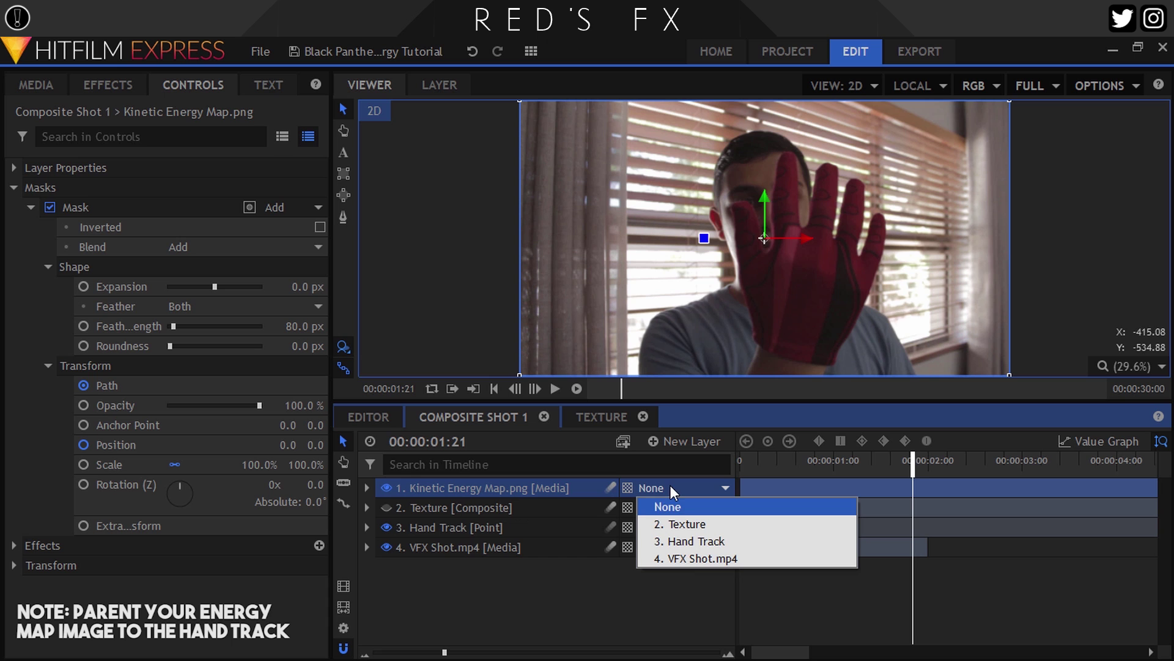
{"action": "left_click", "coordinate": [681, 537]}
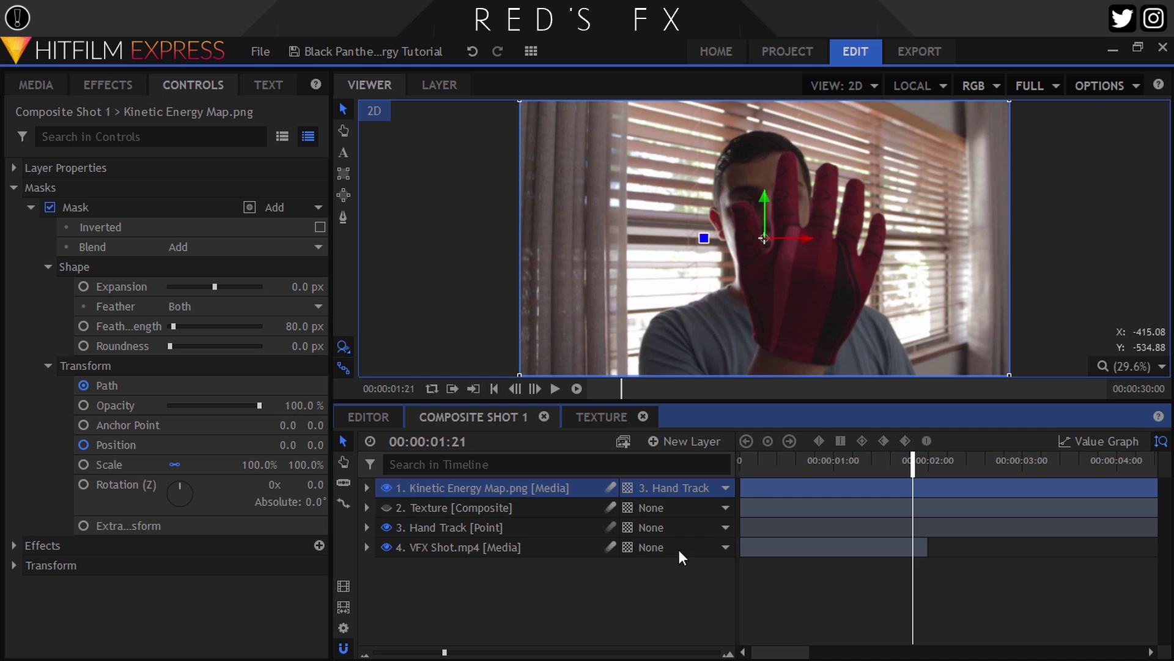
Play back the mask reveal from the start of the composite shot and replay it to check the motion.
{"action": "left_click_drag", "start_coordinate": [766, 469], "coordinate": [619, 467]}
{"action": "key", "text": "space"}
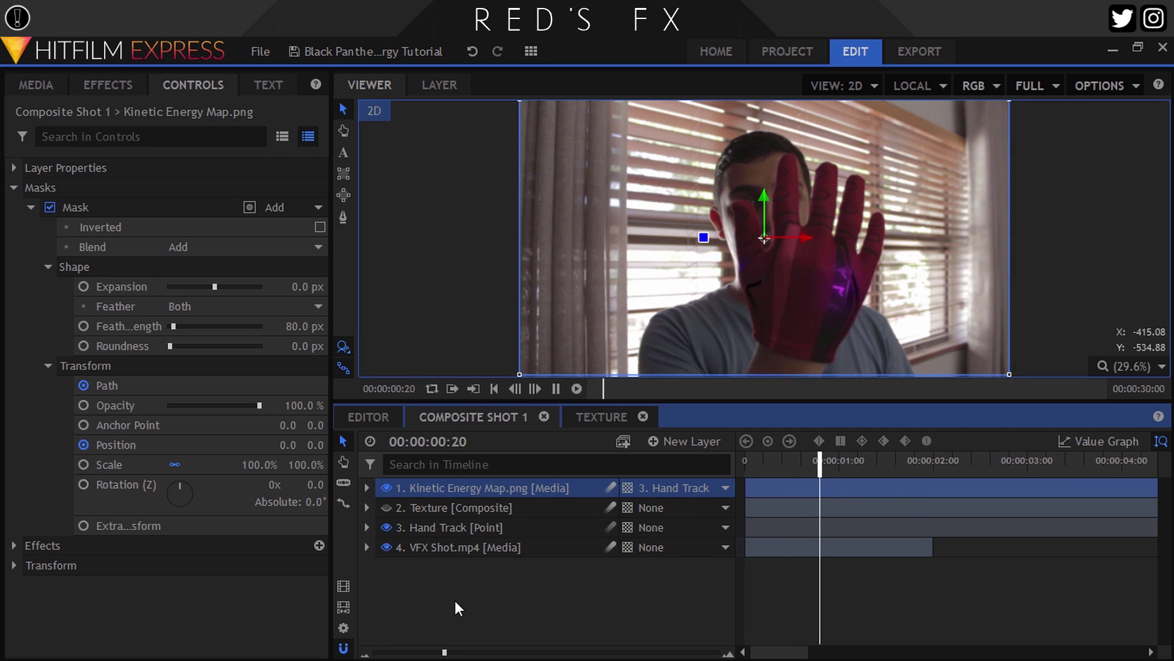
{"action": "left_click", "coordinate": [760, 463]}
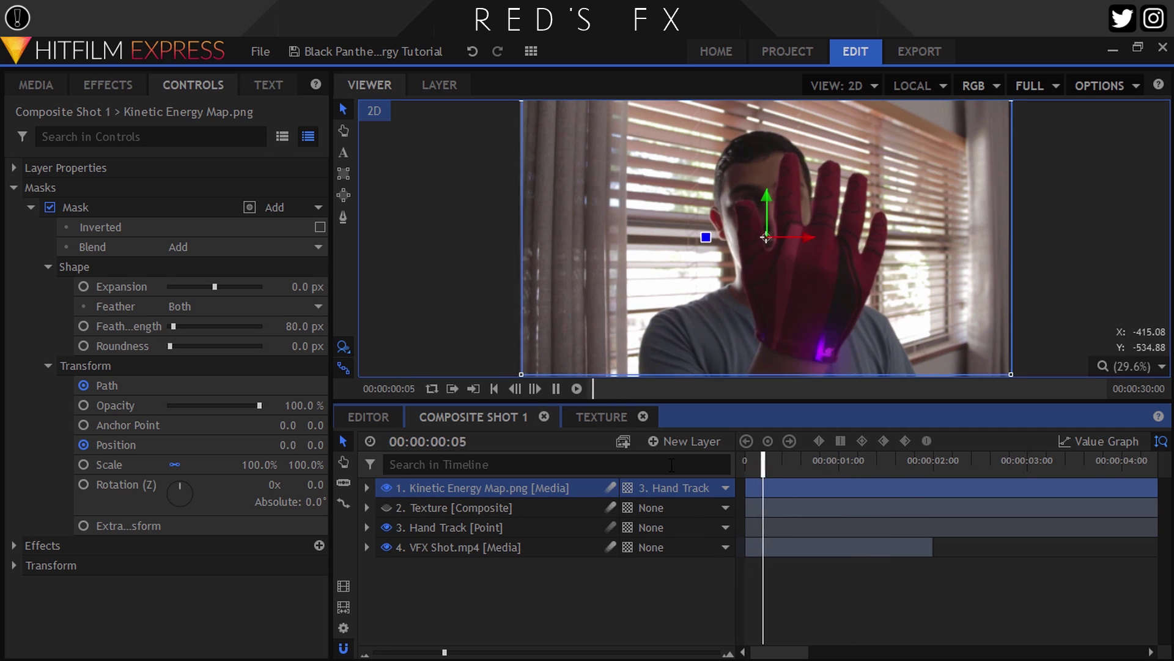